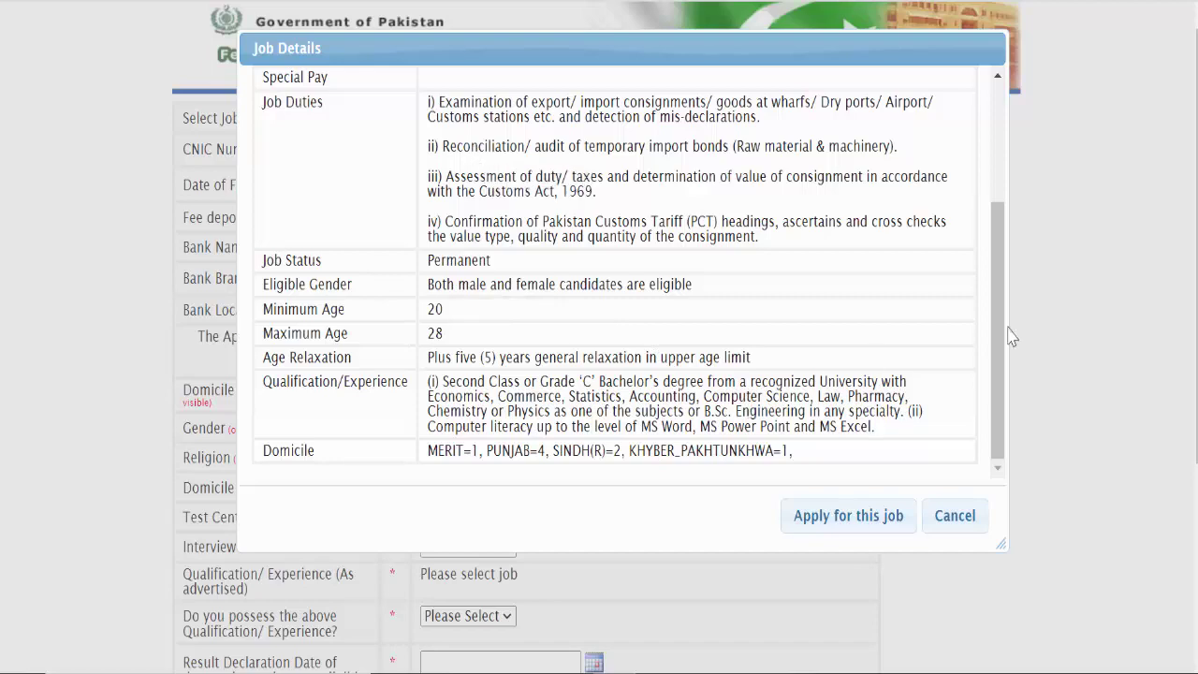
Step: Read the quota note and apply for the F.4-20/2022-R Appraising/Valuation Officer job
scroll(990, 401, "up", 3)
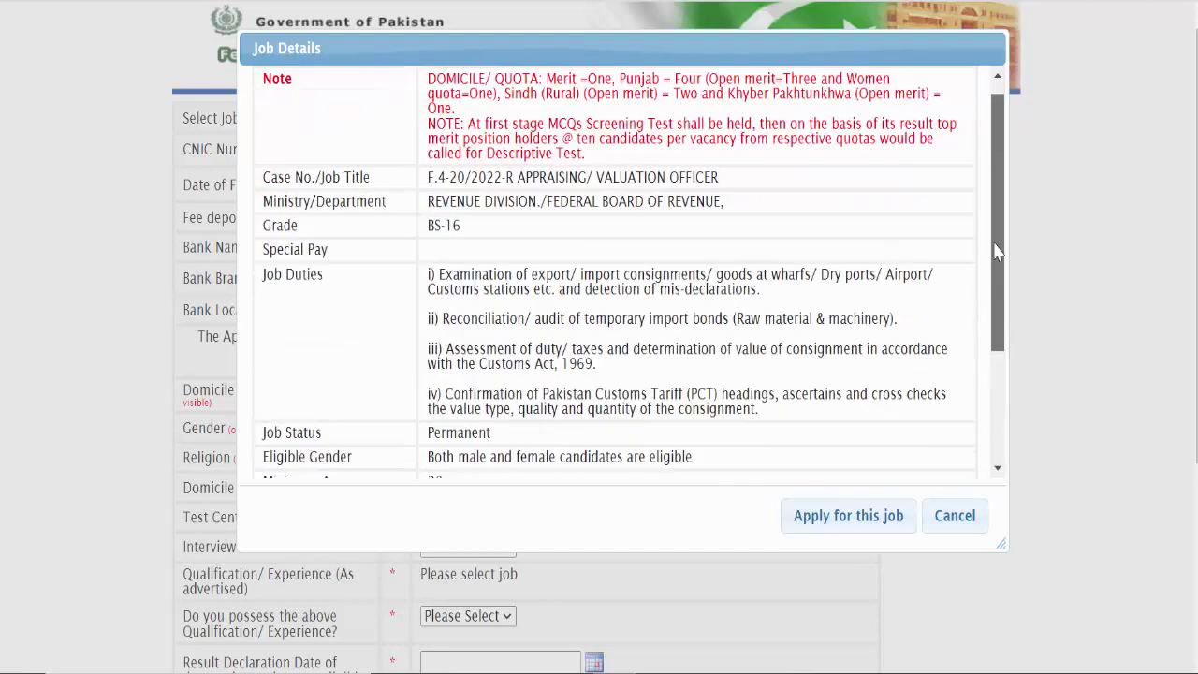
left_click_drag(368, 131, 472, 123)
left_click(468, 199)
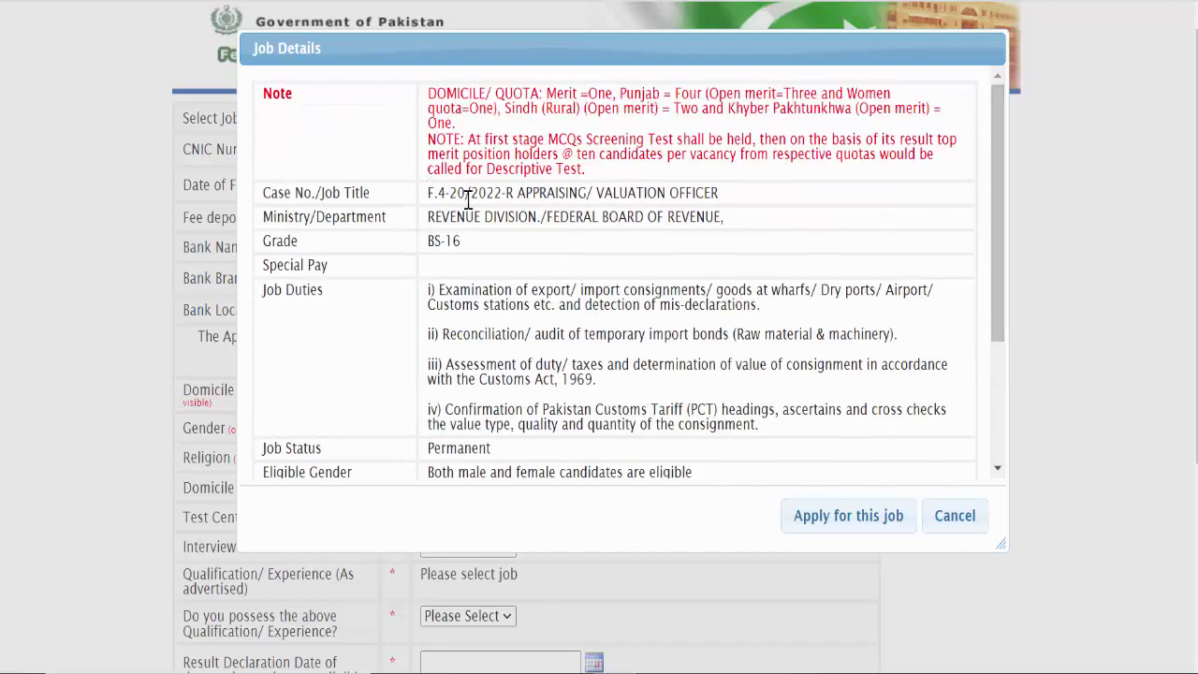
left_click(821, 514)
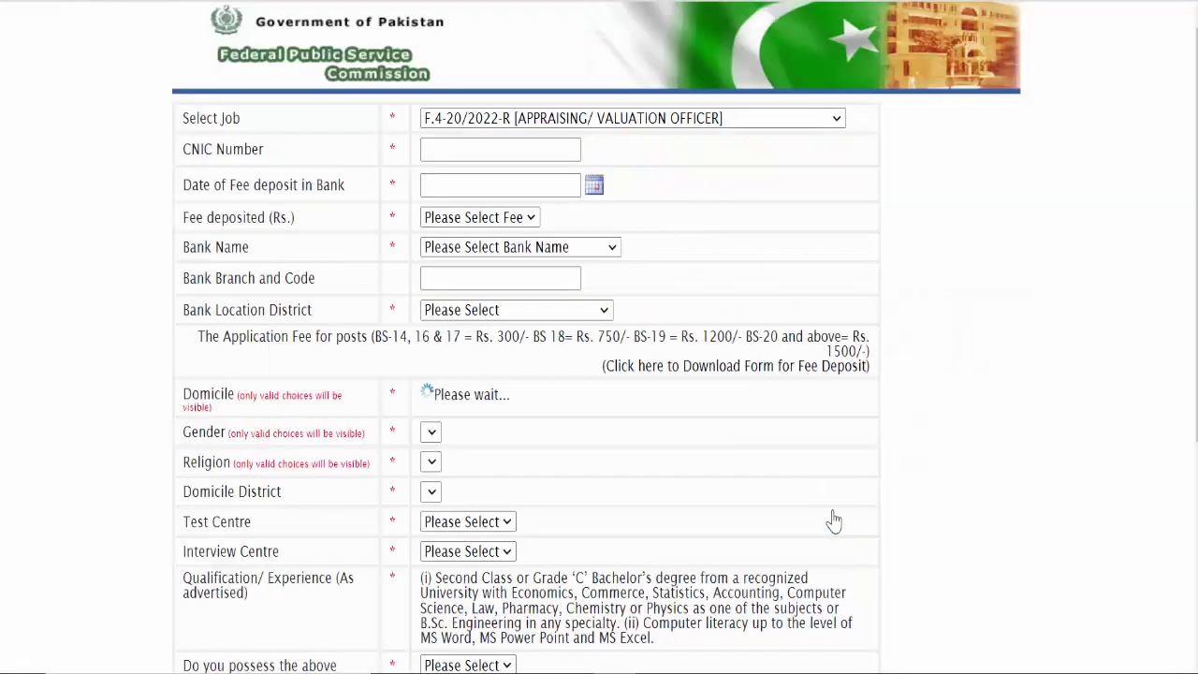
Step: Enter the CNIC number and set the fee deposit date to 03-01-2022
left_click(440, 150)
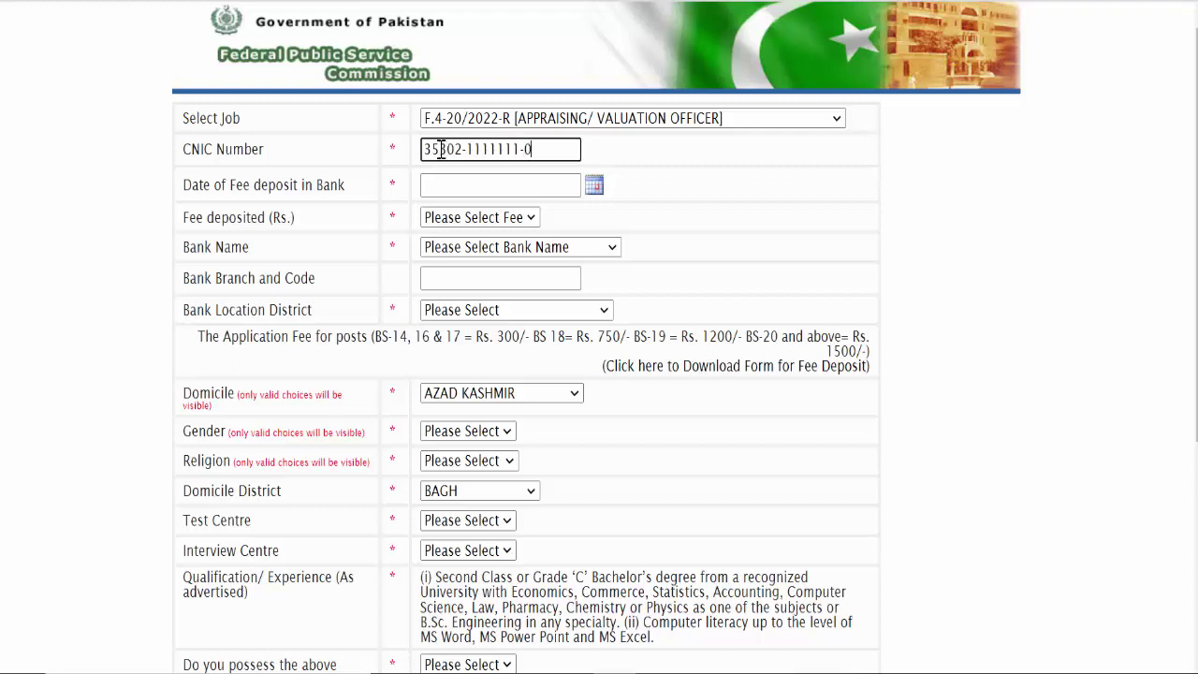
left_click(493, 177)
left_click(593, 187)
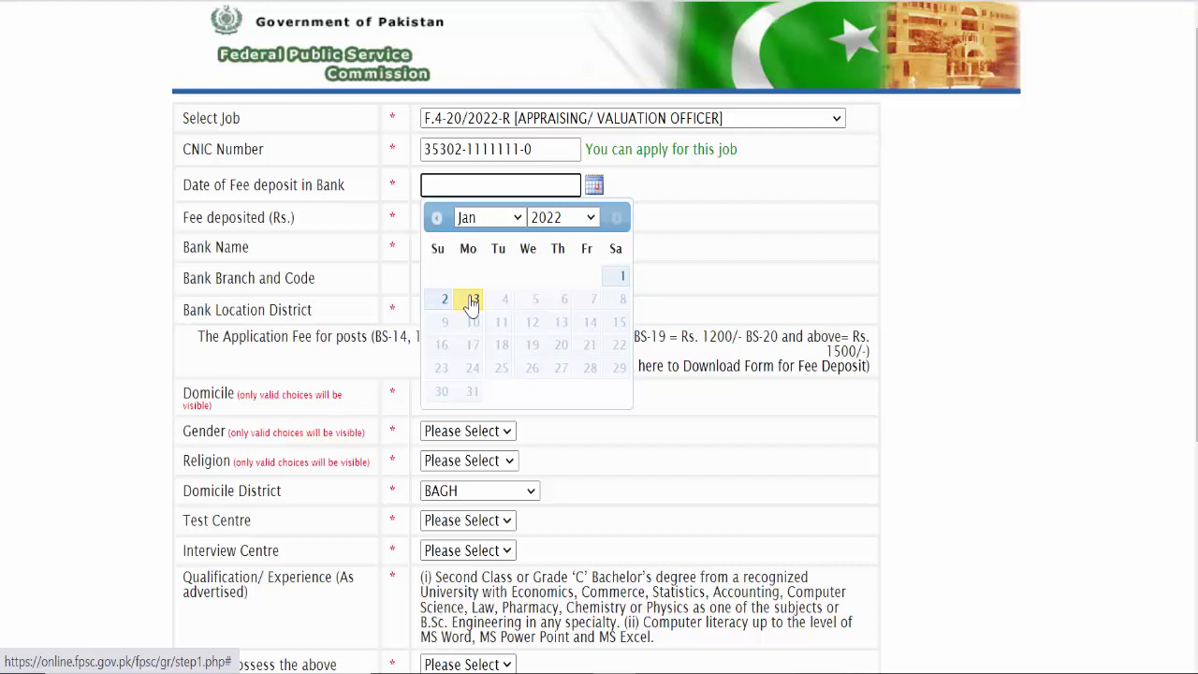
left_click(473, 301)
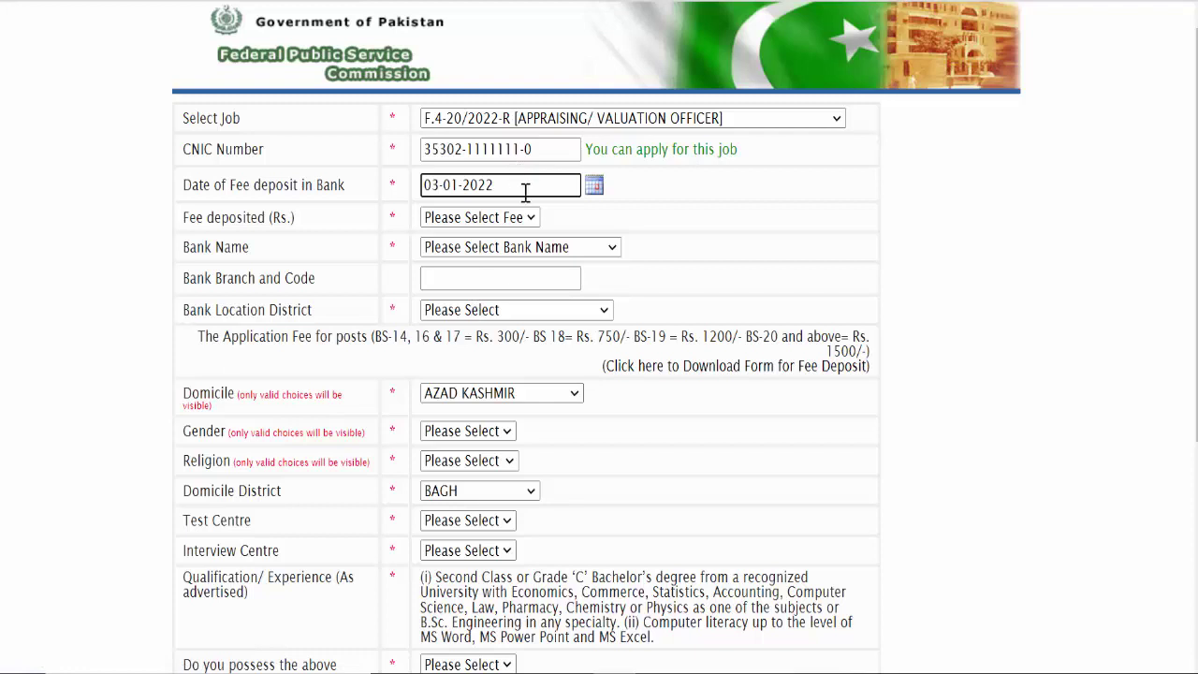
Step: Set the fee deposited to 300 and the bank to National Bank of Pakistan
left_click(530, 218)
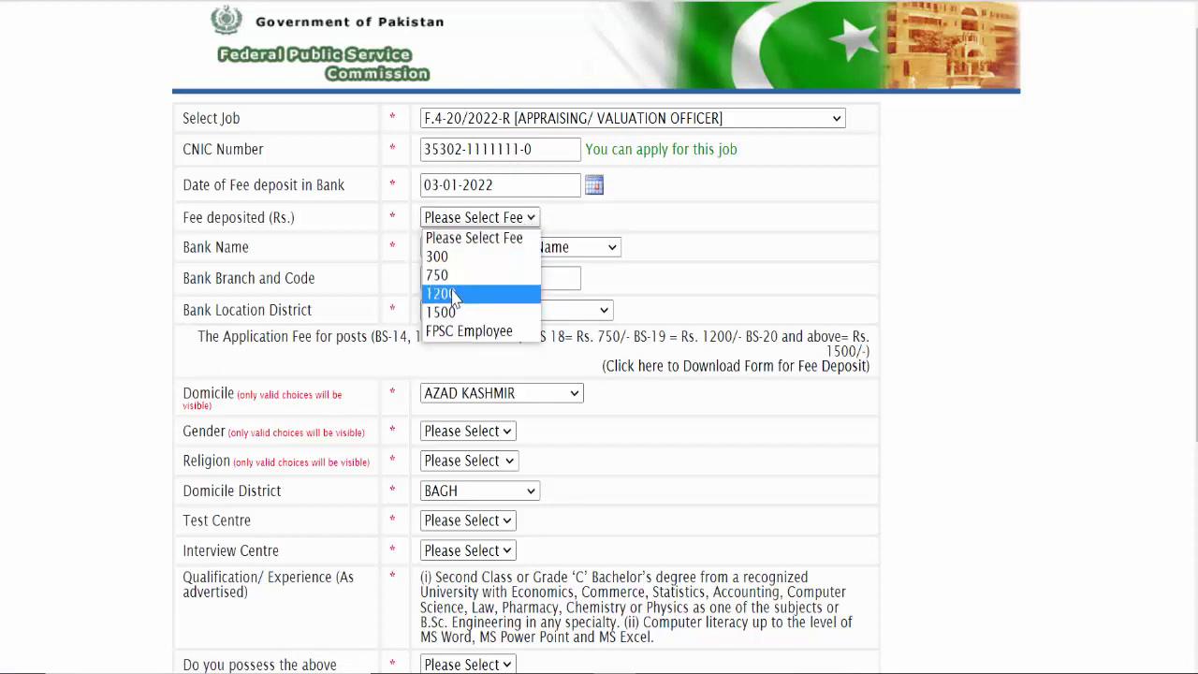
left_click(436, 256)
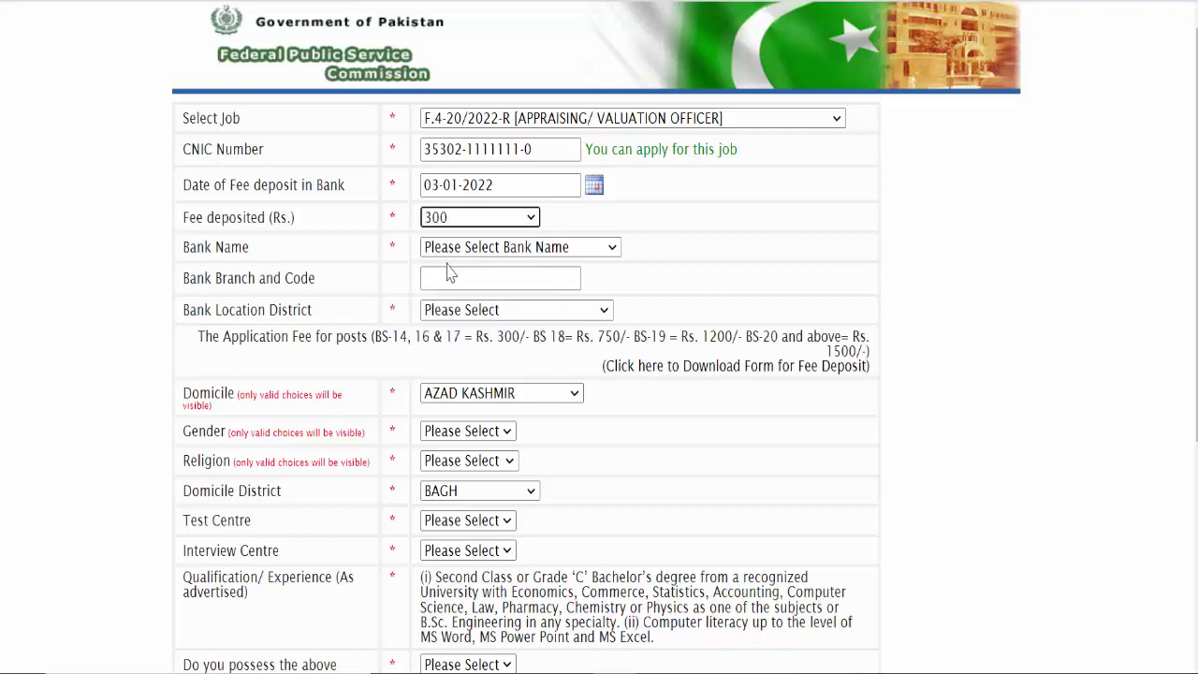
left_click(491, 250)
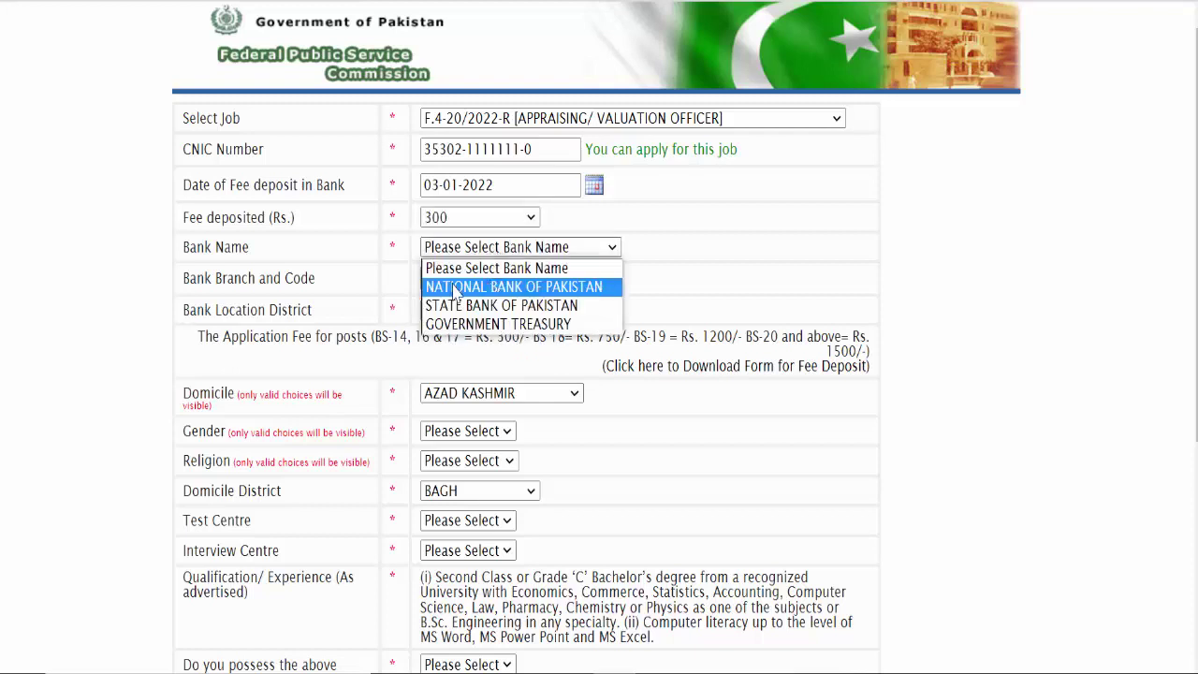
left_click(476, 286)
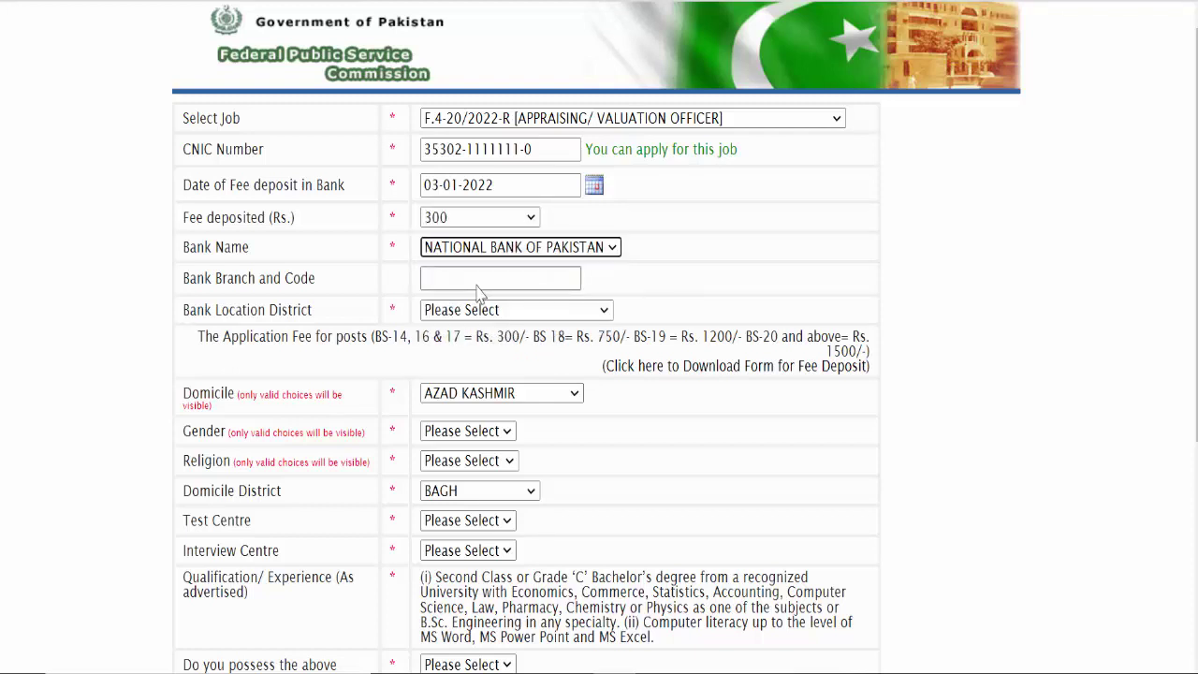
Step: Fill the bank branch as okara 69 and the bank location district as OKARA
left_click(472, 278)
left_click(471, 321)
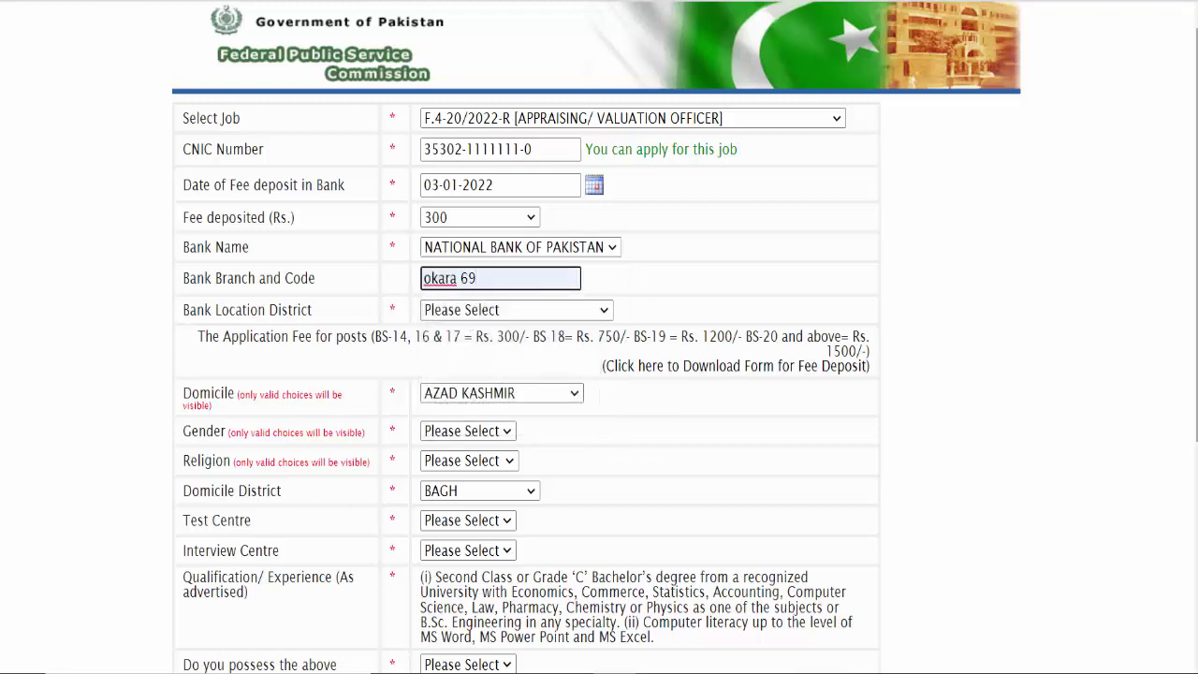
scroll(443, 149, "down", 3)
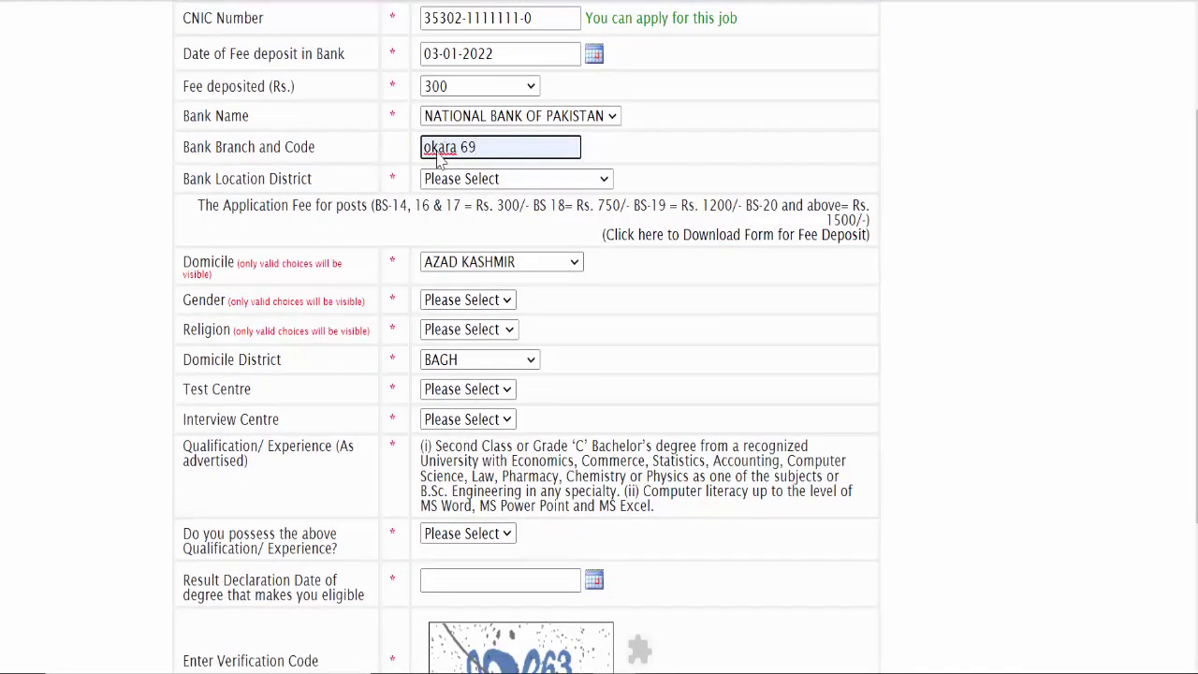
left_click(477, 180)
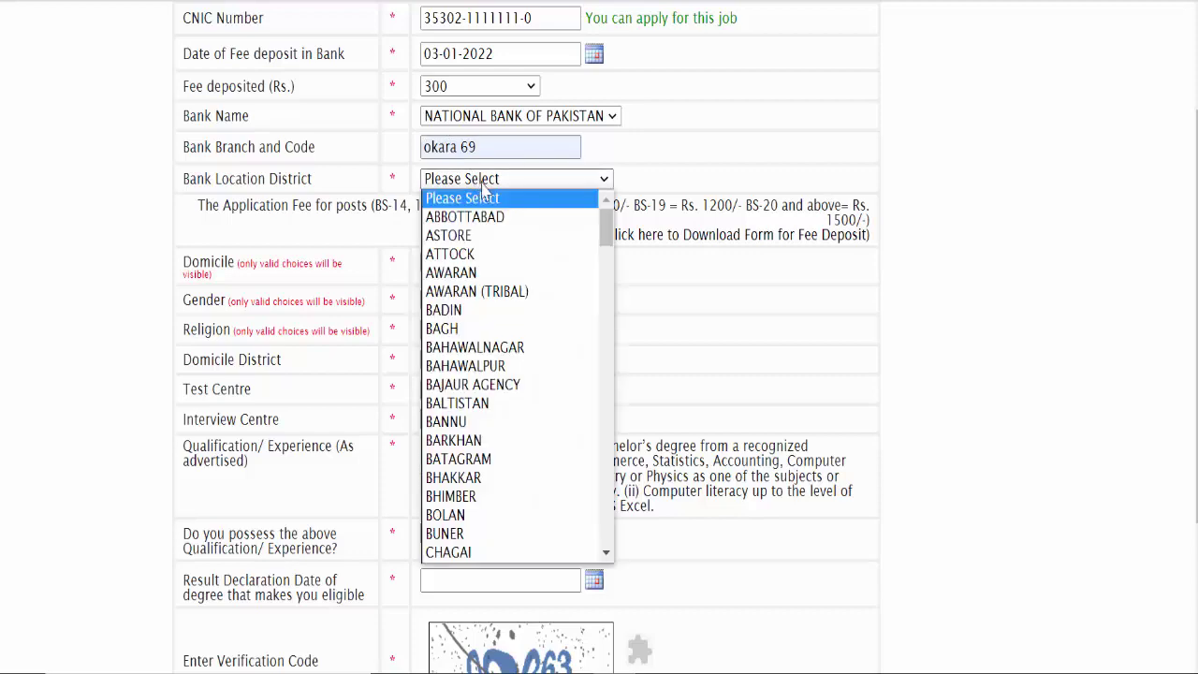
type("okara")
key("Return")
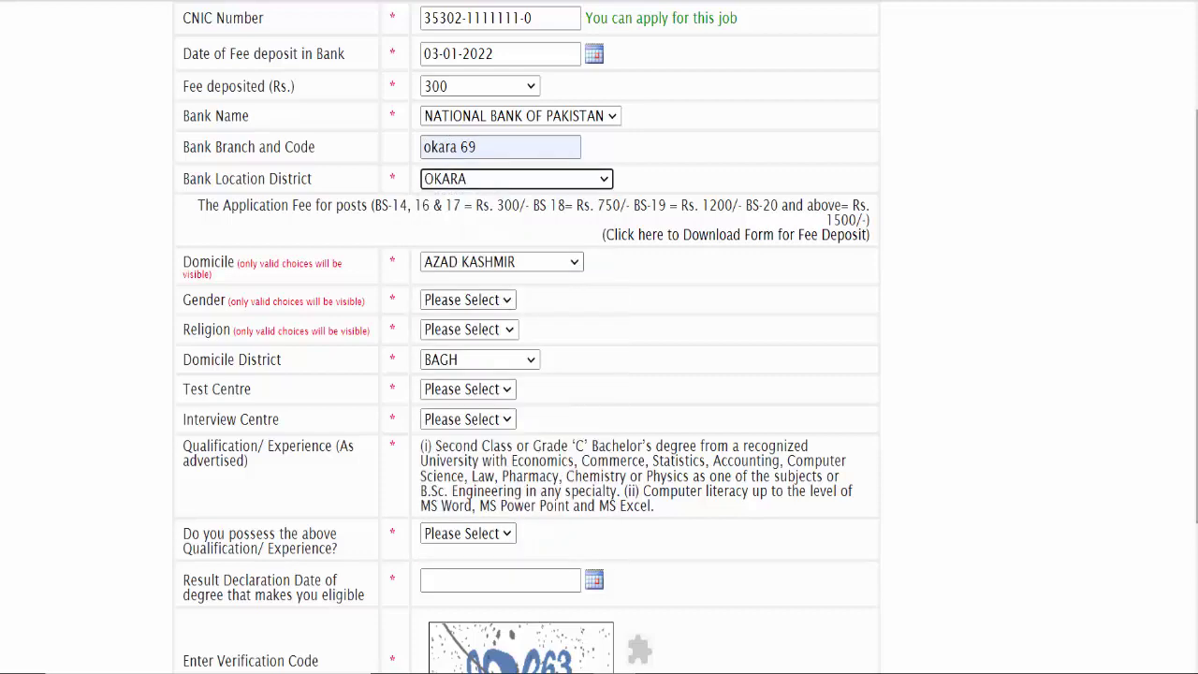
scroll(496, 243, "down", 2)
Step: Set domicile to PUNJAB, gender to MALE and religion to MUSLIM
left_click(495, 176)
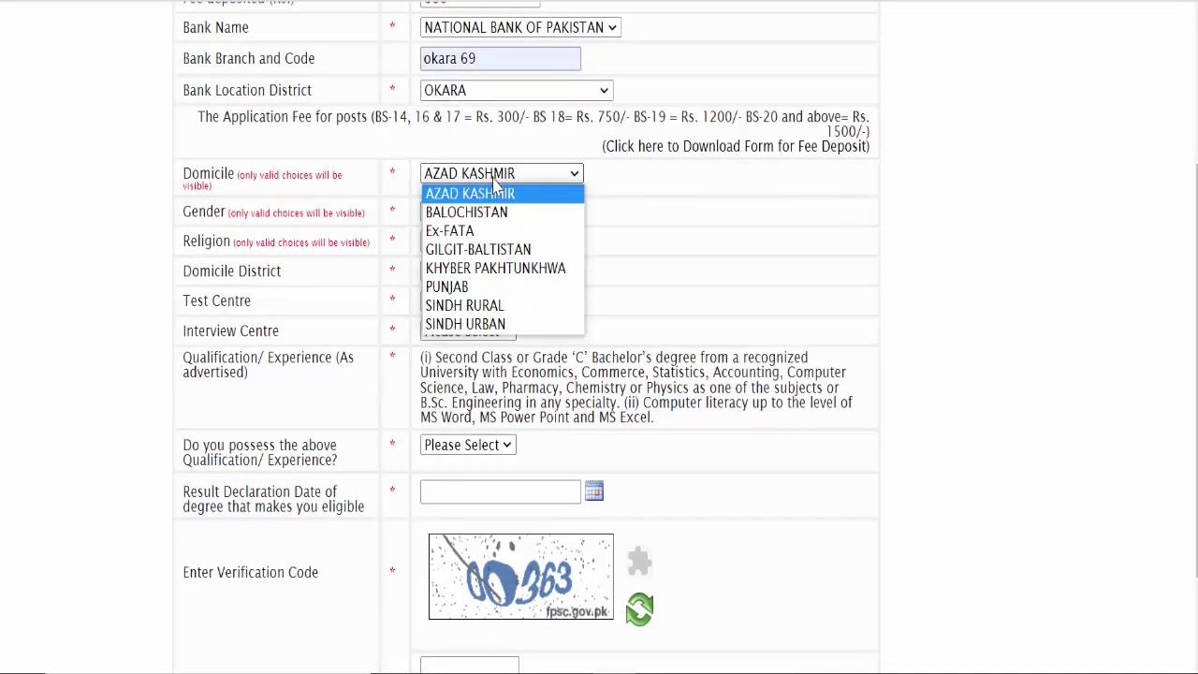
left_click(468, 287)
left_click(473, 216)
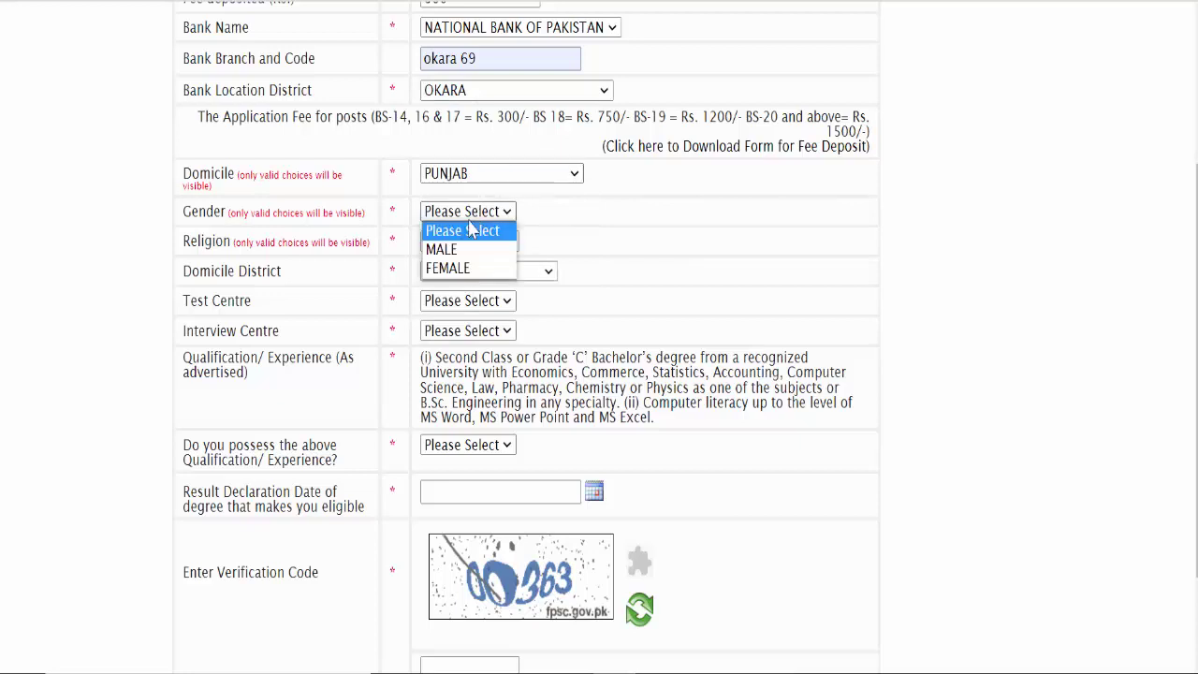
left_click(462, 246)
left_click(462, 242)
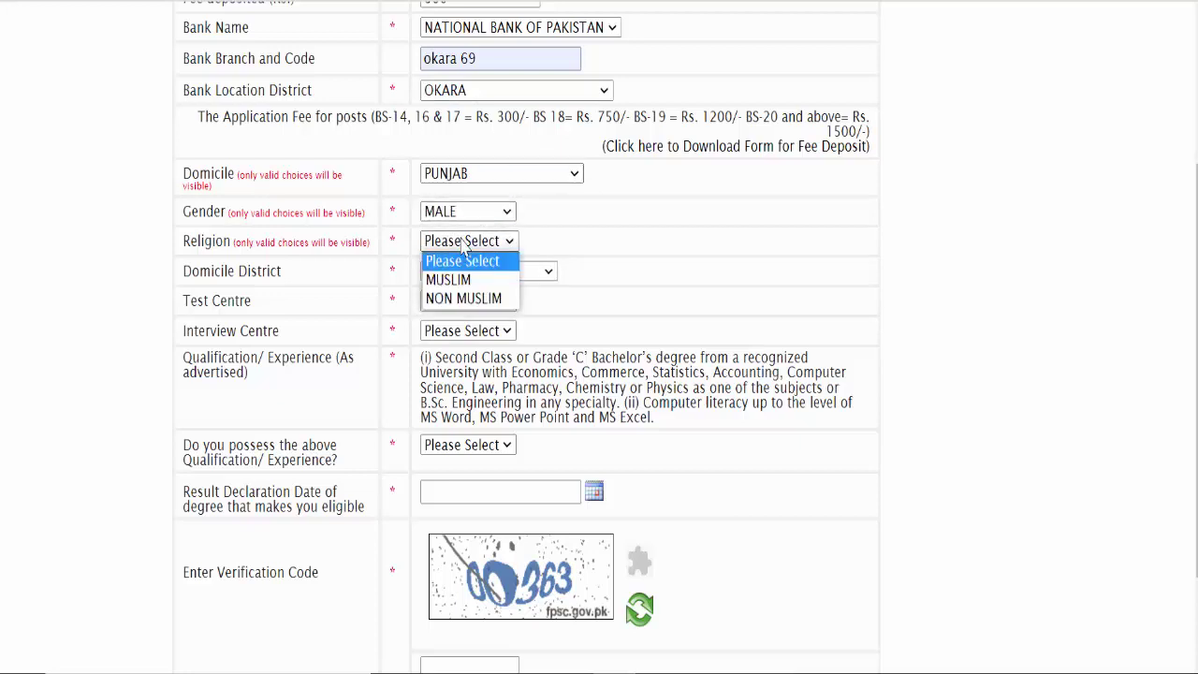
left_click(458, 279)
Step: Set domicile district to OKARA and both test and interview centres to LAHORE
scroll(587, 234, "down", 3)
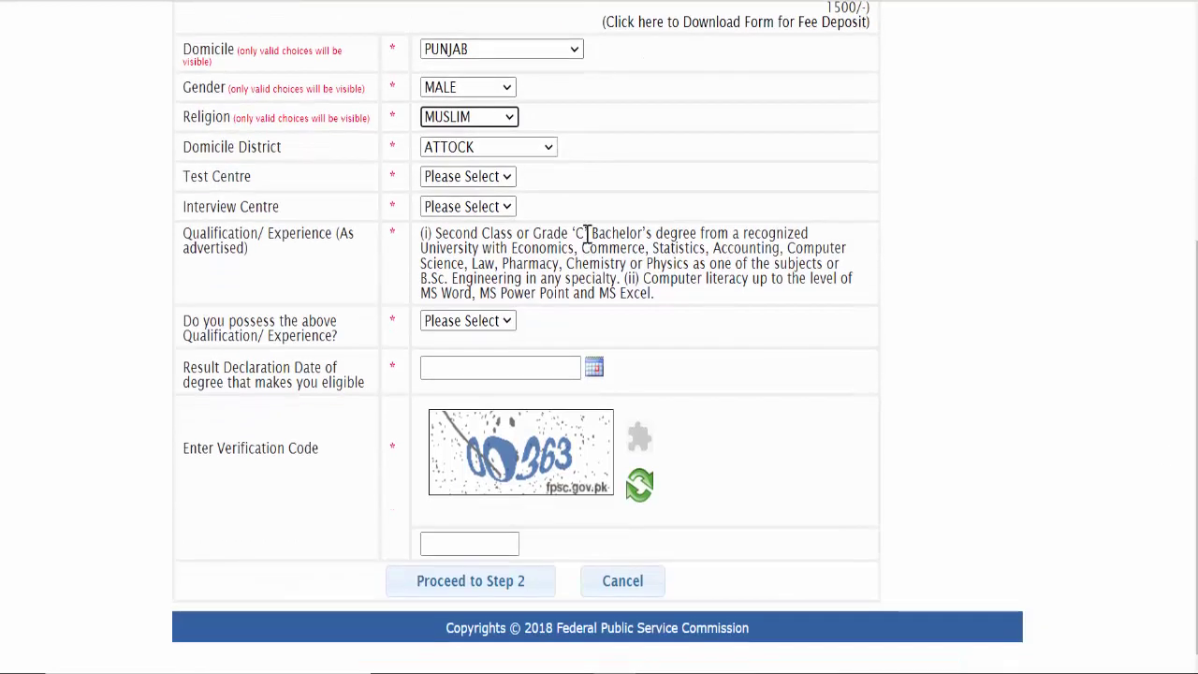
left_click(546, 150)
key("o")
key("Return")
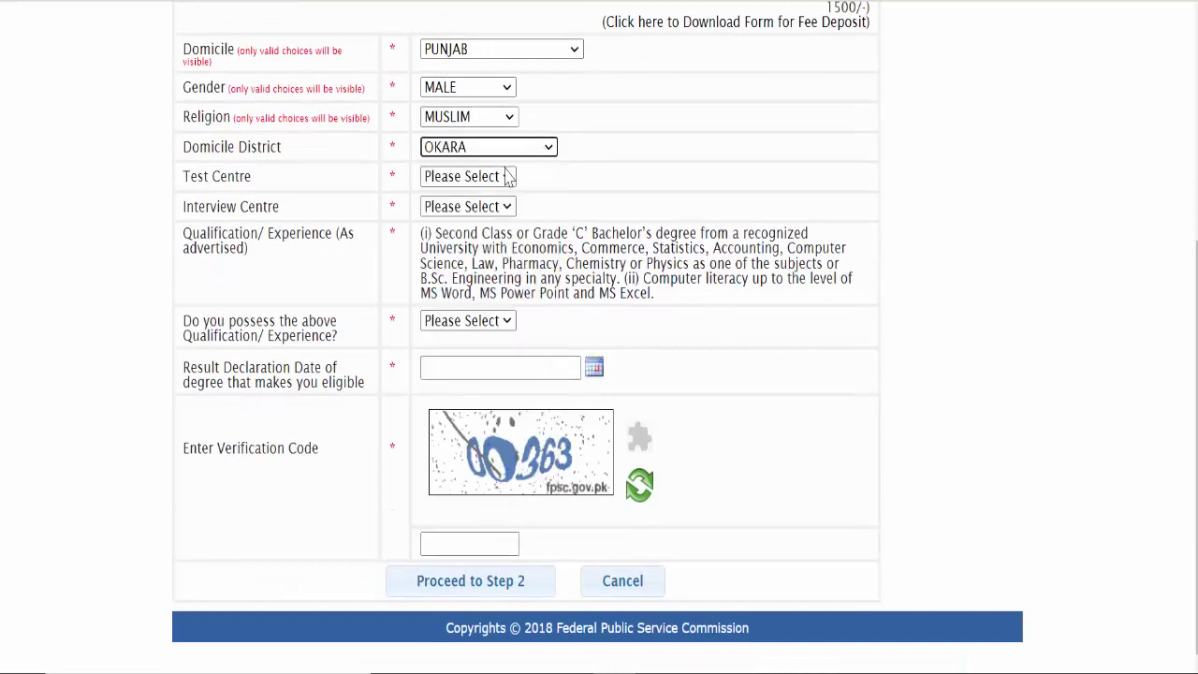
left_click(505, 177)
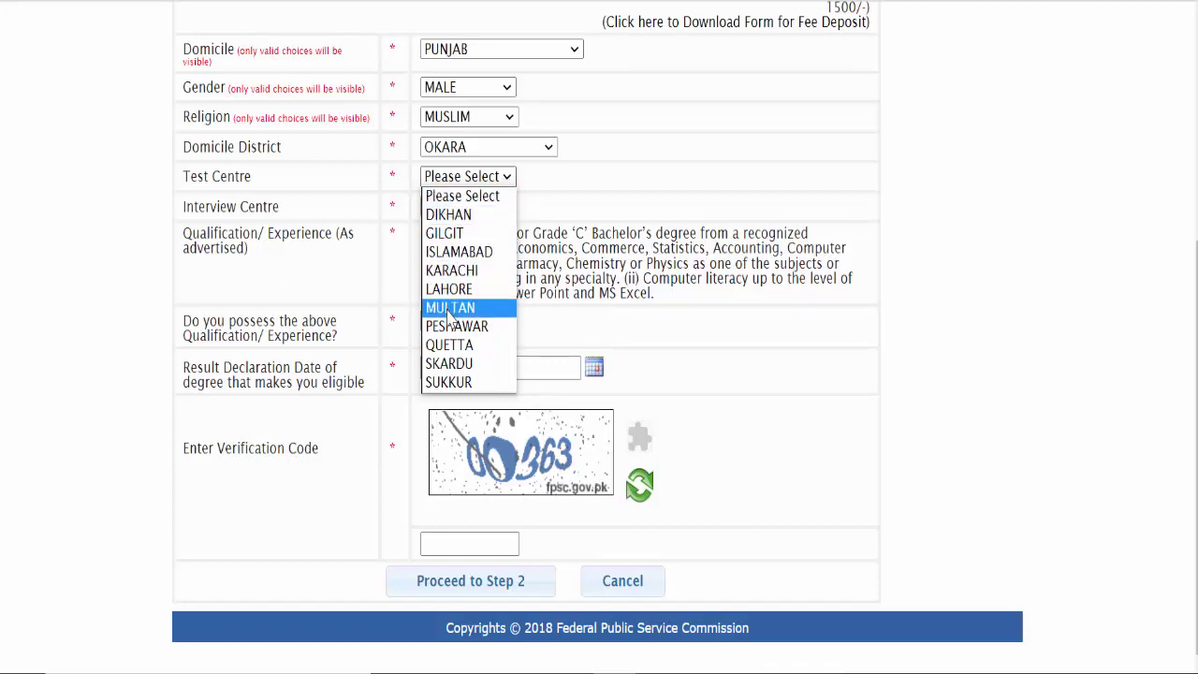
left_click(447, 298)
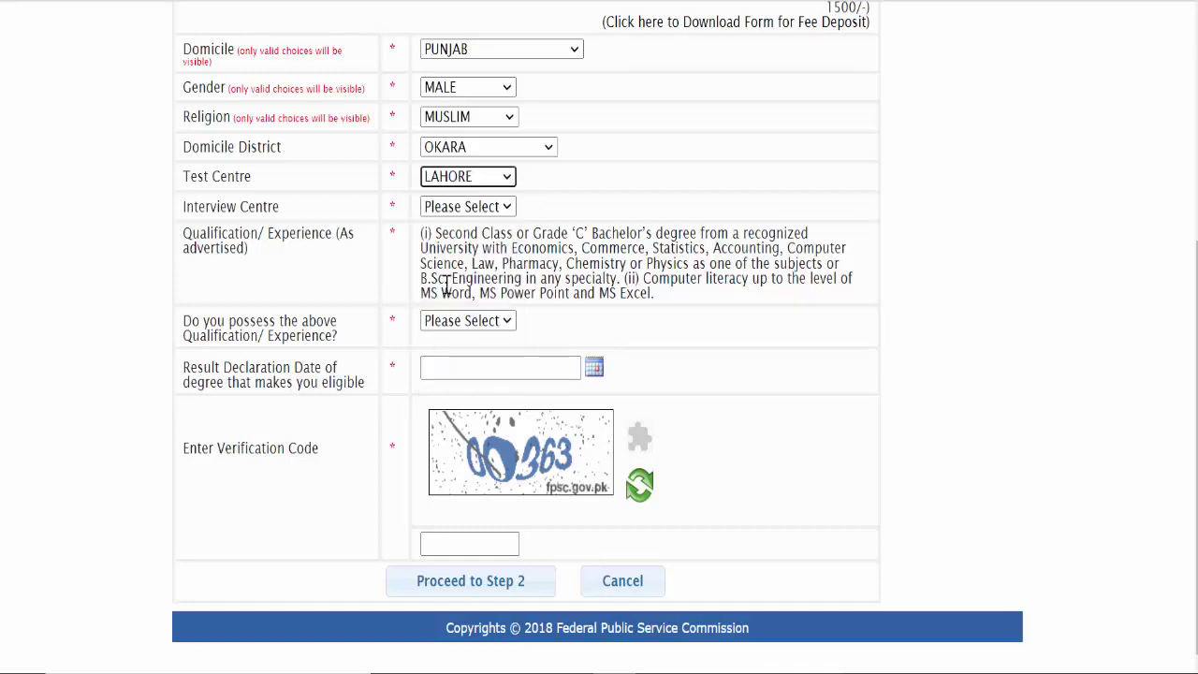
left_click(468, 207)
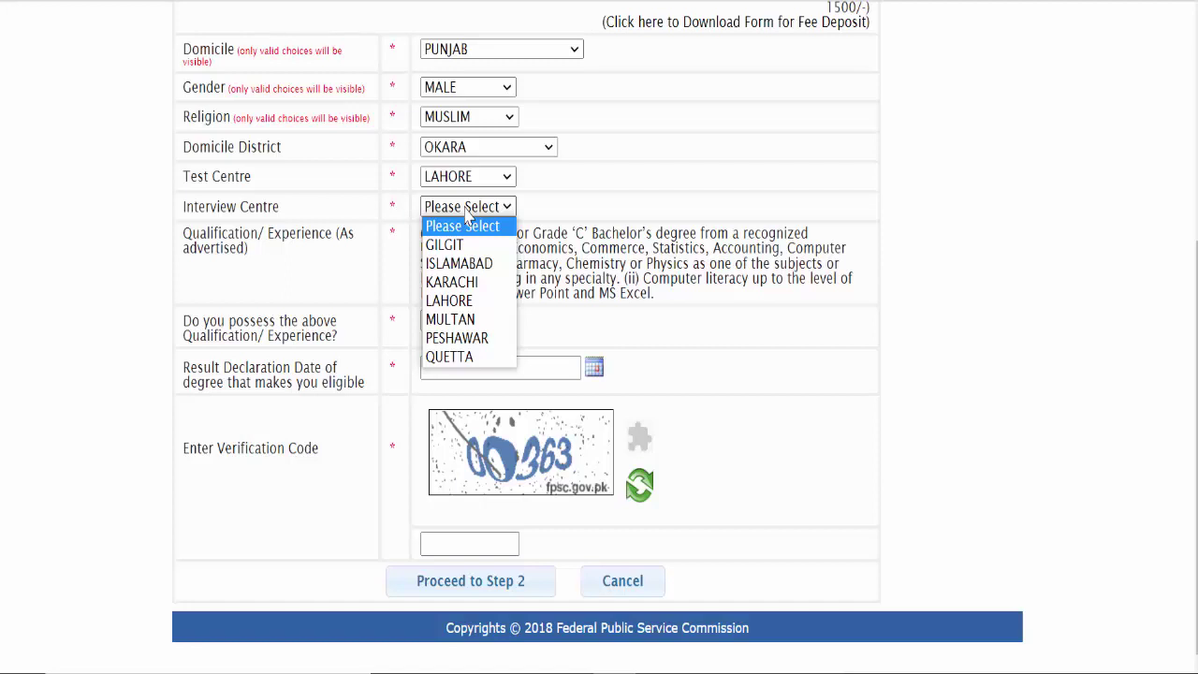
left_click(457, 301)
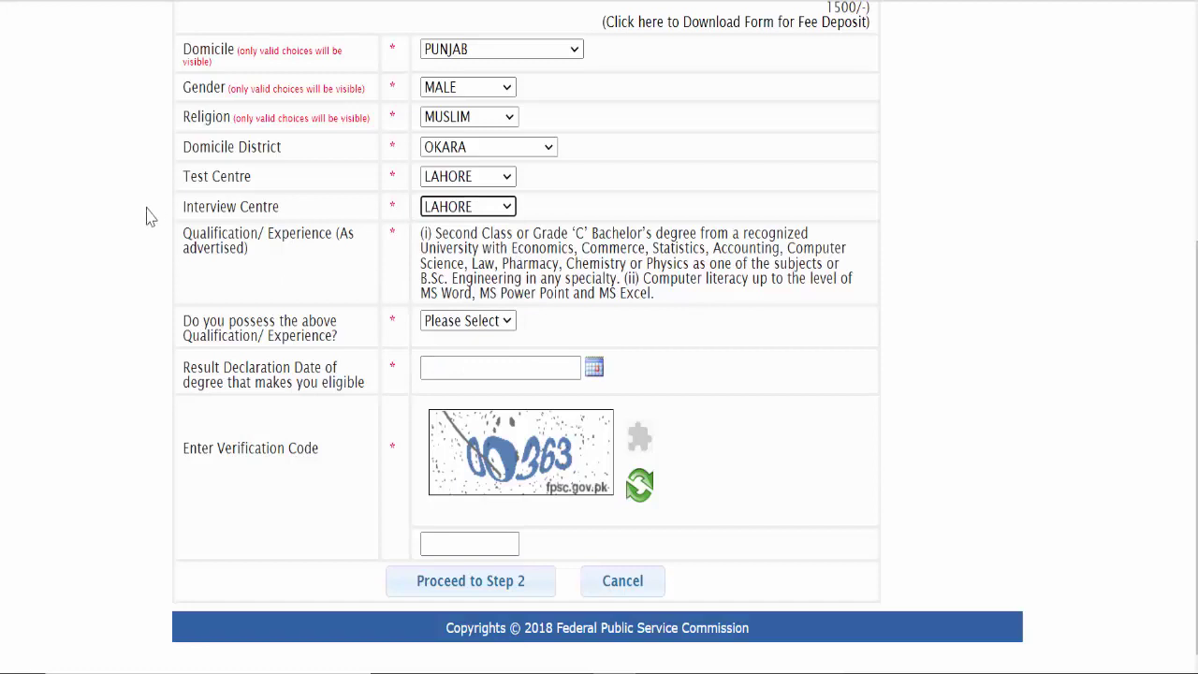
Step: Review the advertised qualification and answer Yes to possessing it
left_click_drag(165, 233, 660, 305)
left_click(403, 247)
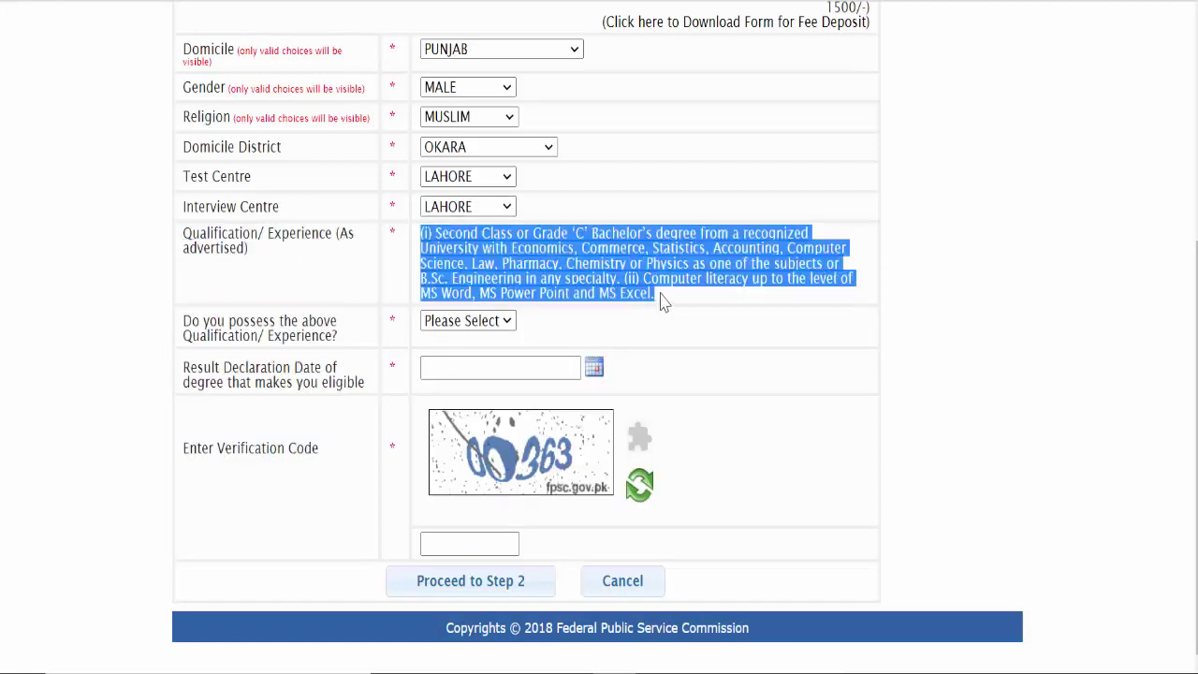
left_click(577, 260)
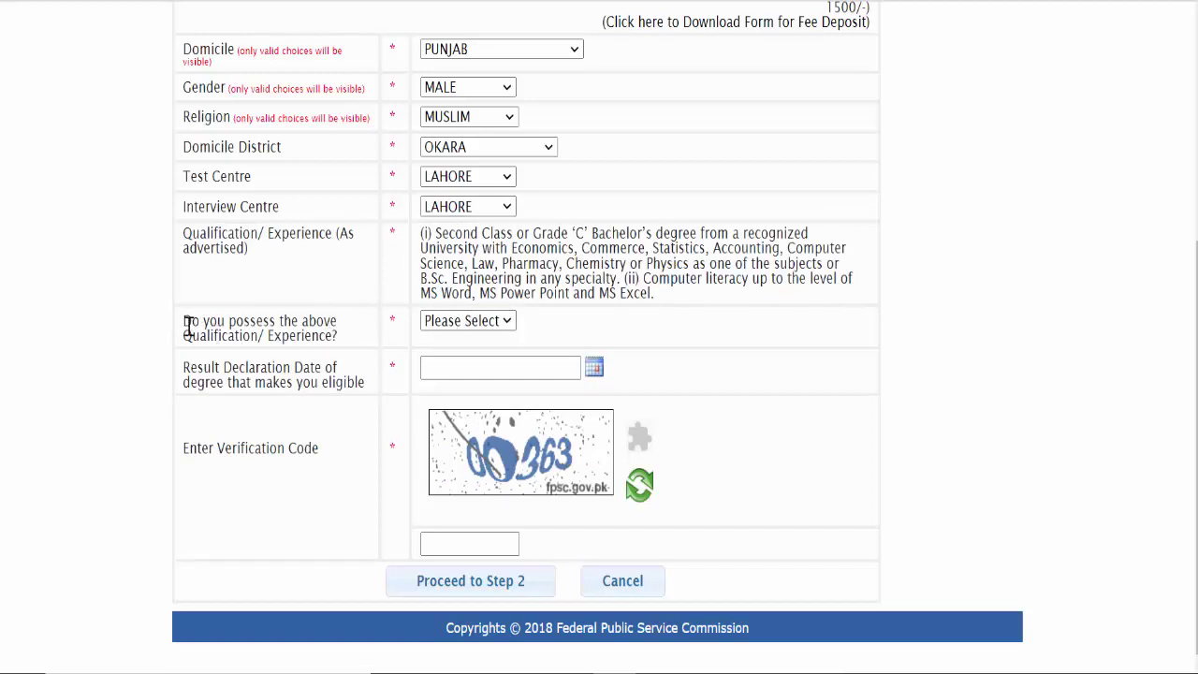
left_click_drag(188, 327, 346, 334)
left_click(424, 322)
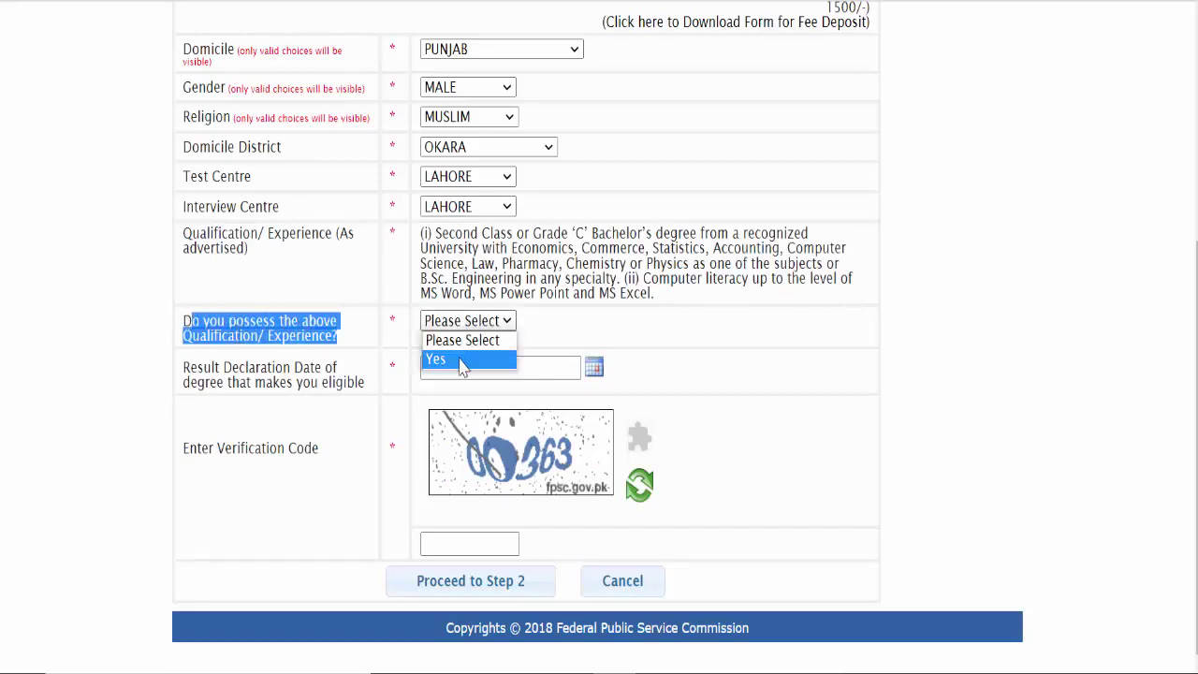
left_click(468, 361)
Step: Set the result declaration date to 04-01-2018
left_click(216, 375)
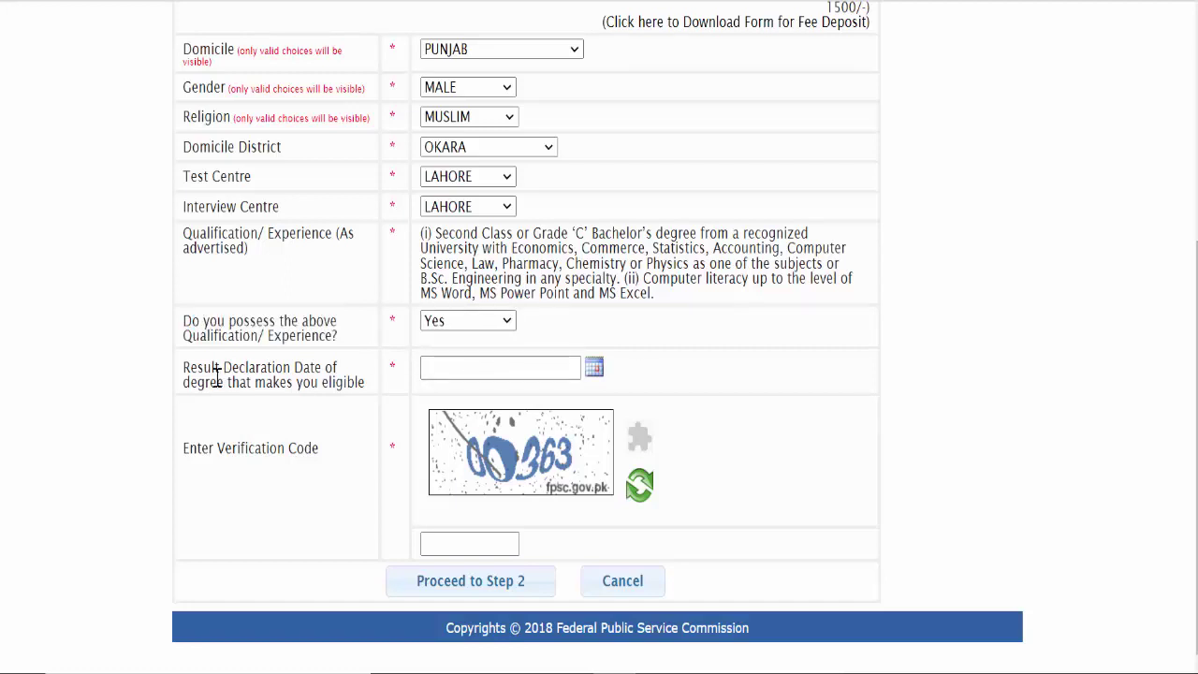
left_click_drag(183, 368, 355, 382)
left_click(357, 384)
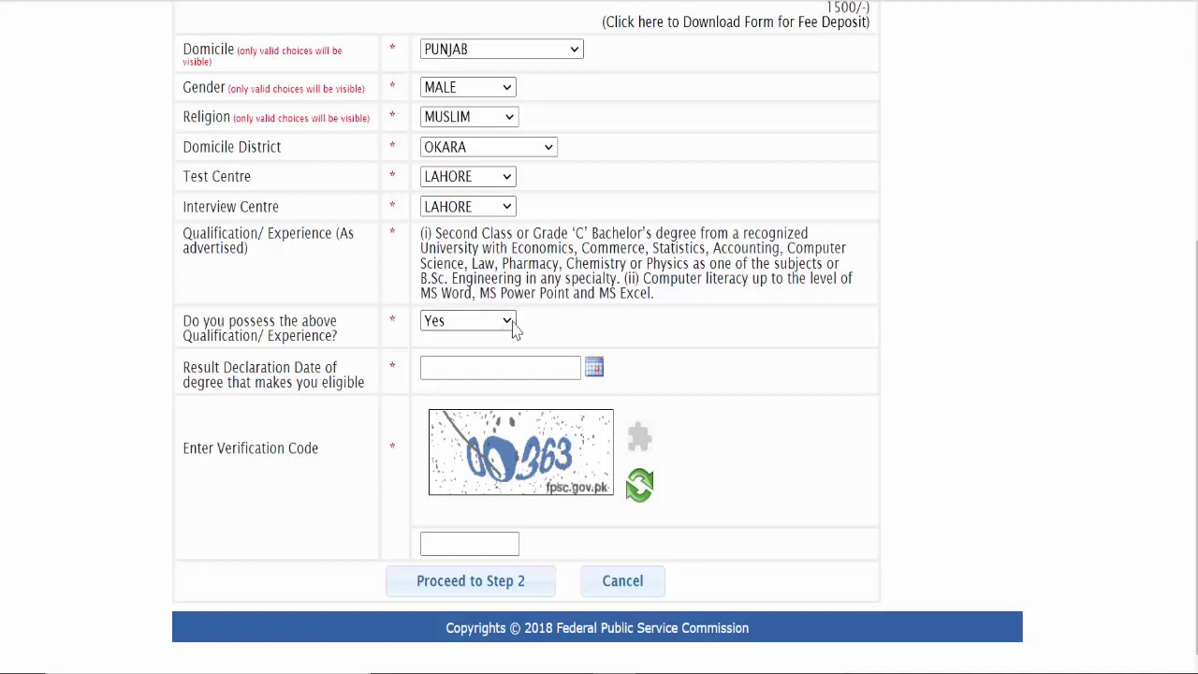
left_click(592, 367)
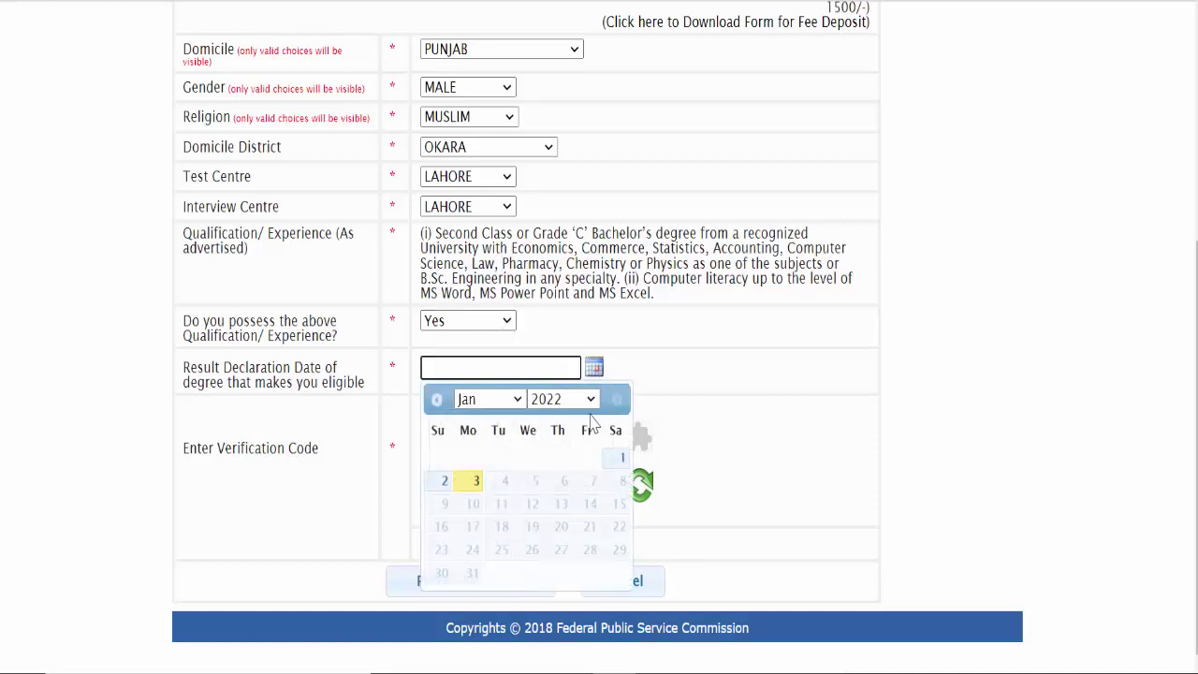
left_click(573, 400)
left_click(566, 300)
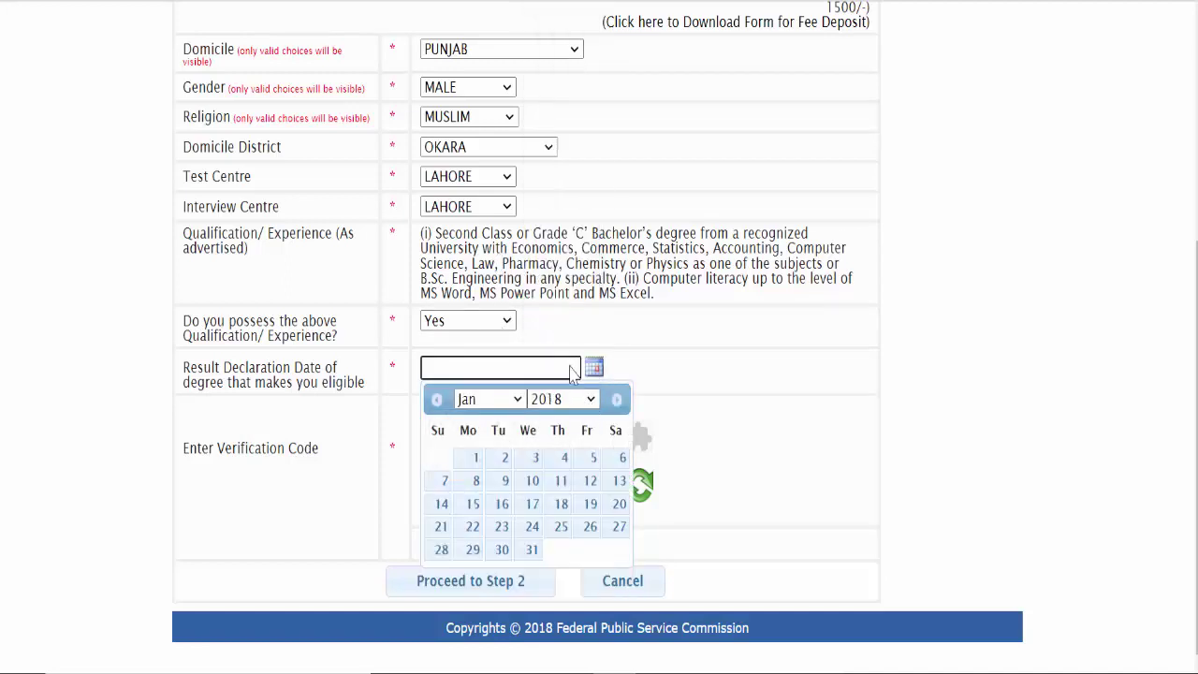
left_click(564, 457)
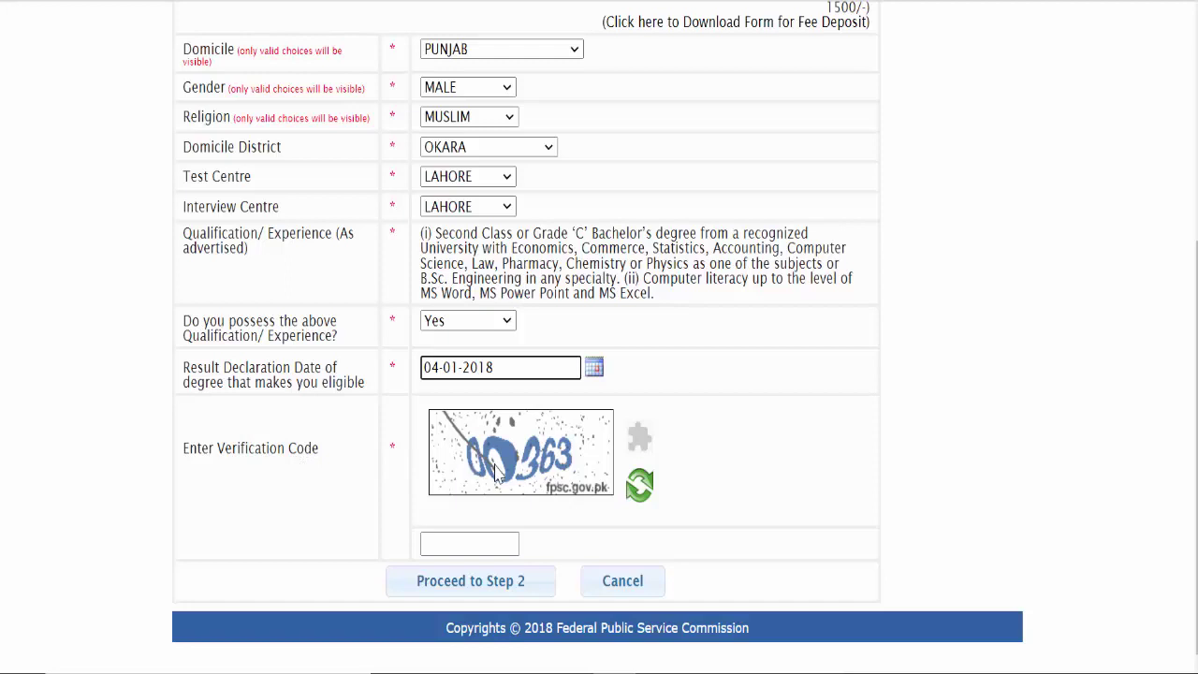
Step: Enter the verification code and proceed to step 2
left_click(442, 545)
type("00363")
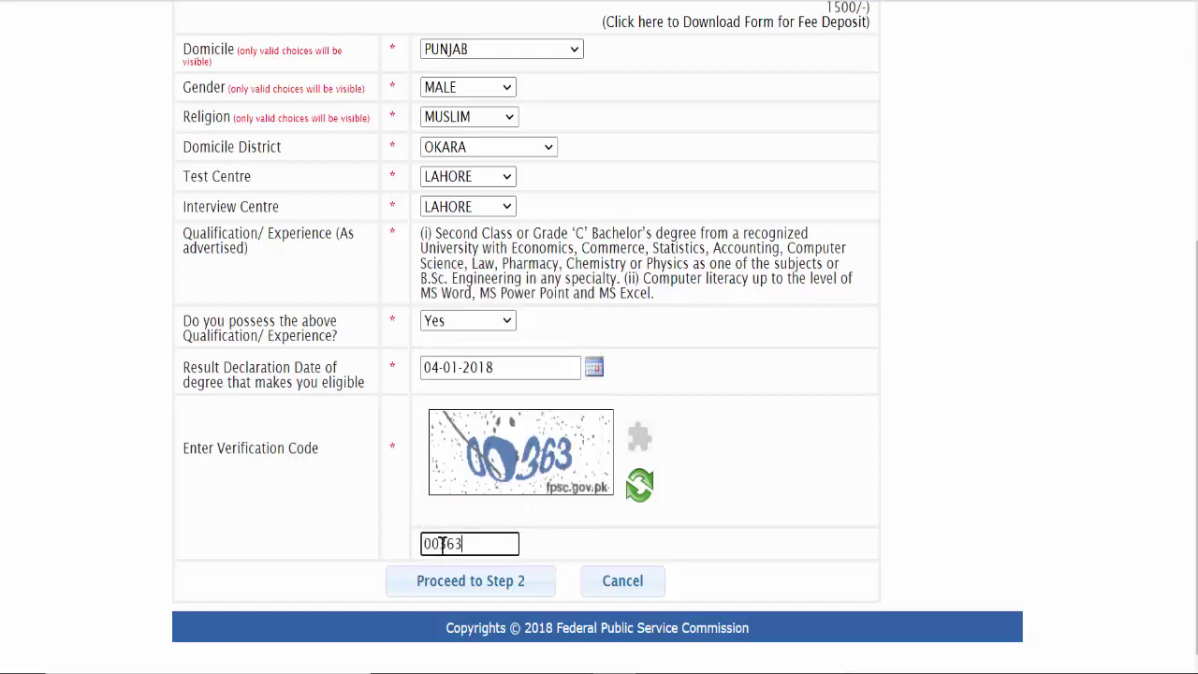
left_click(505, 590)
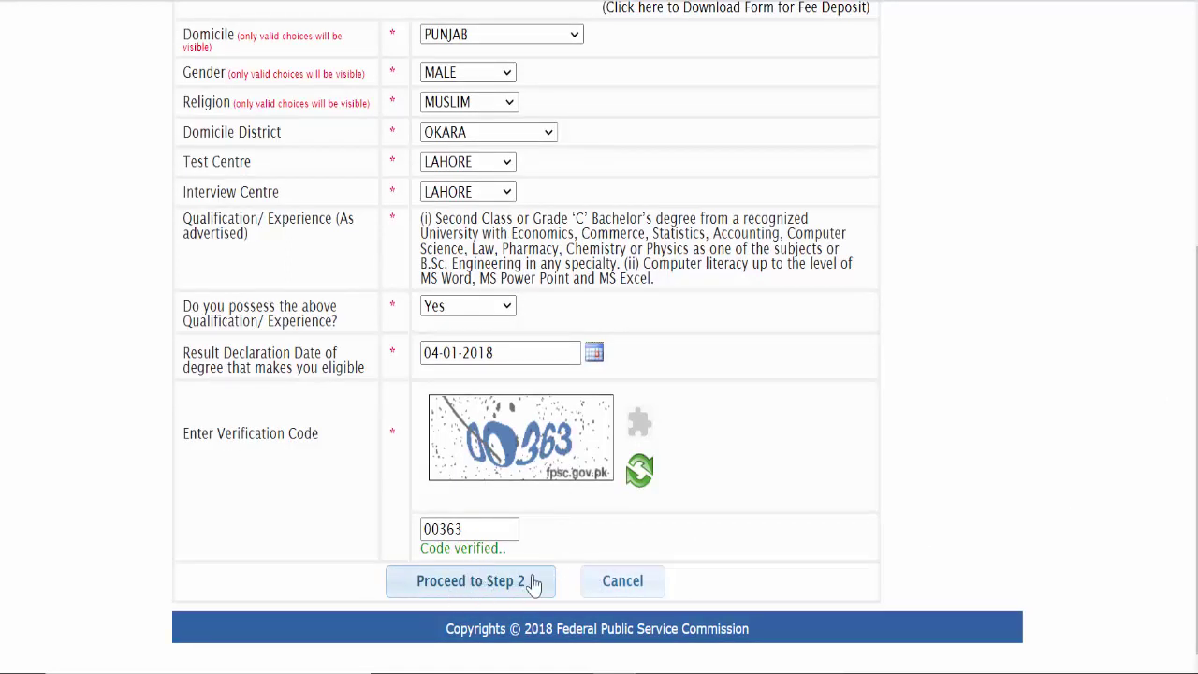
Step: Confirm moving to the Basic Info step and read the passport picture size note
left_click(498, 590)
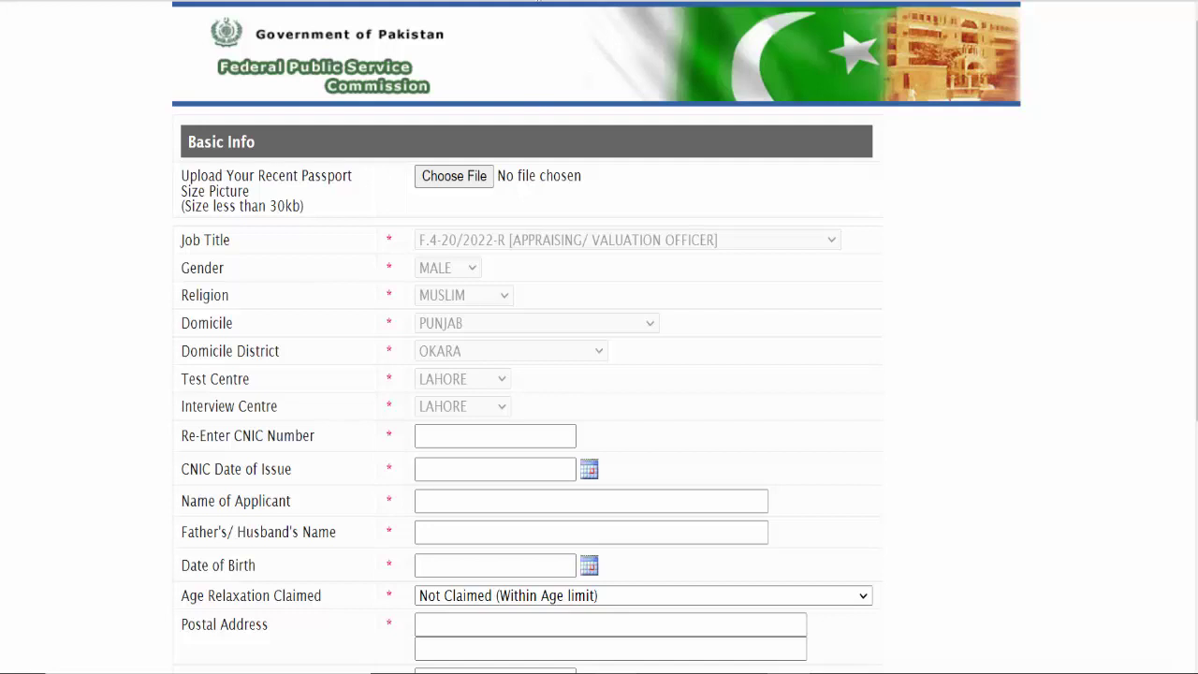
left_click_drag(199, 178, 303, 209)
left_click(273, 206)
Step: Search Google for 'soft logics' in a new tab and open the Soft Logics image compressor
key("ctrl+t")
type("so")
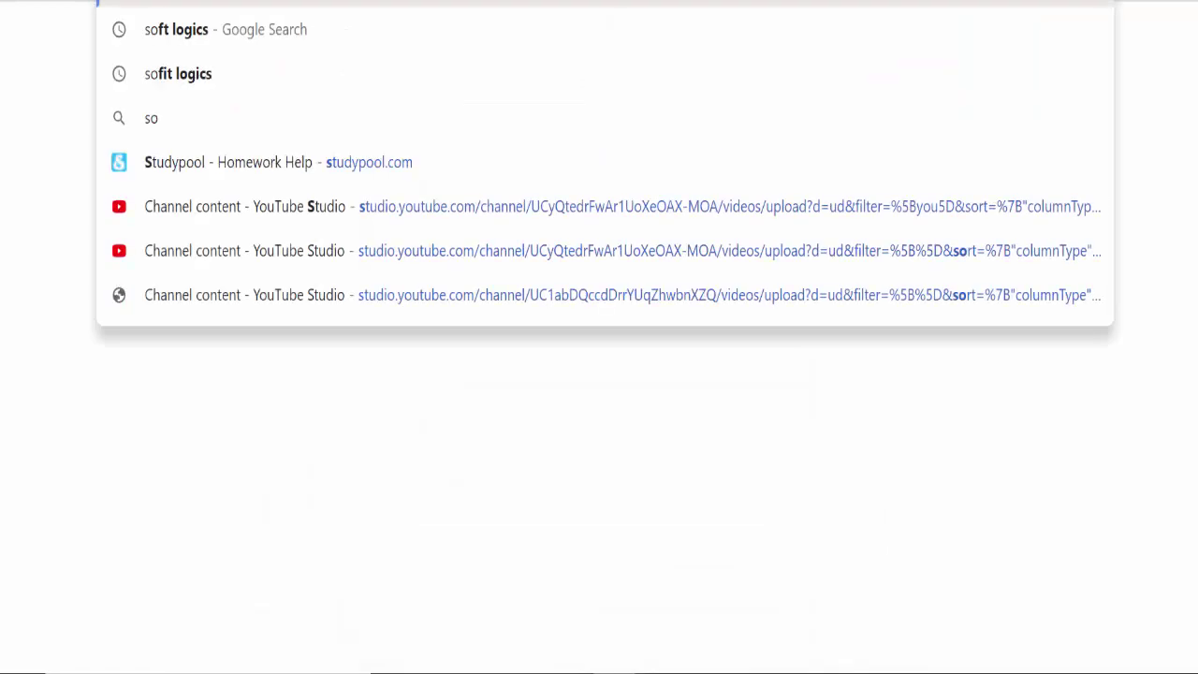
type("ft lo")
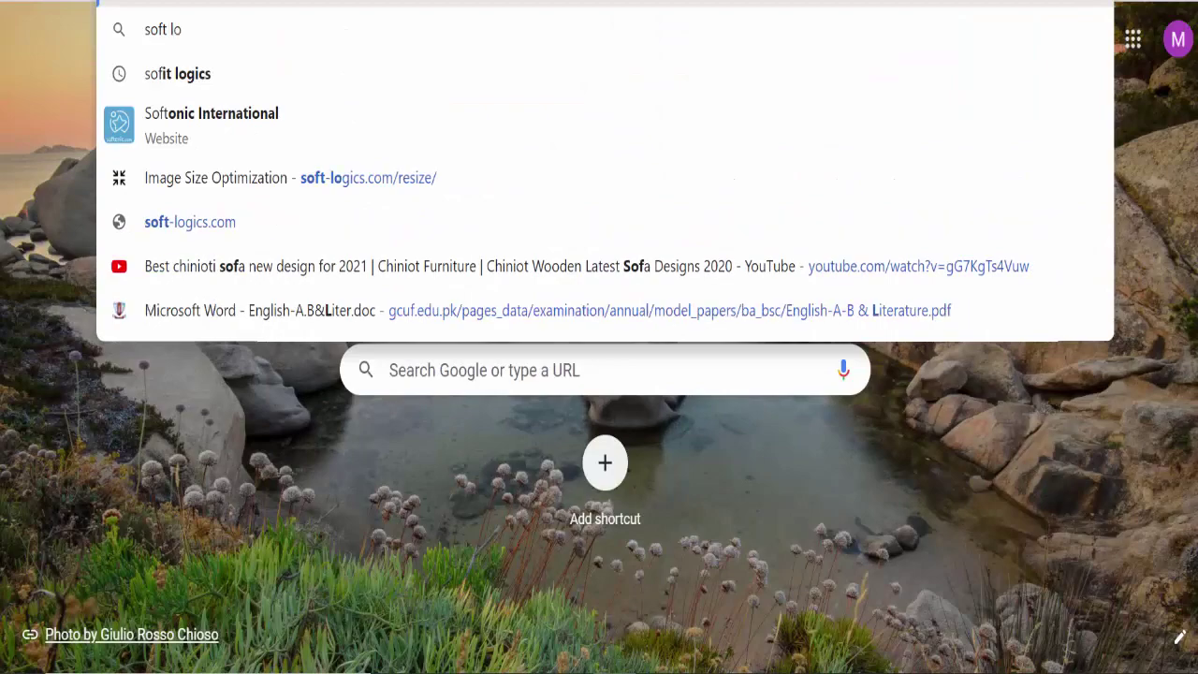
type("gics")
key("Return")
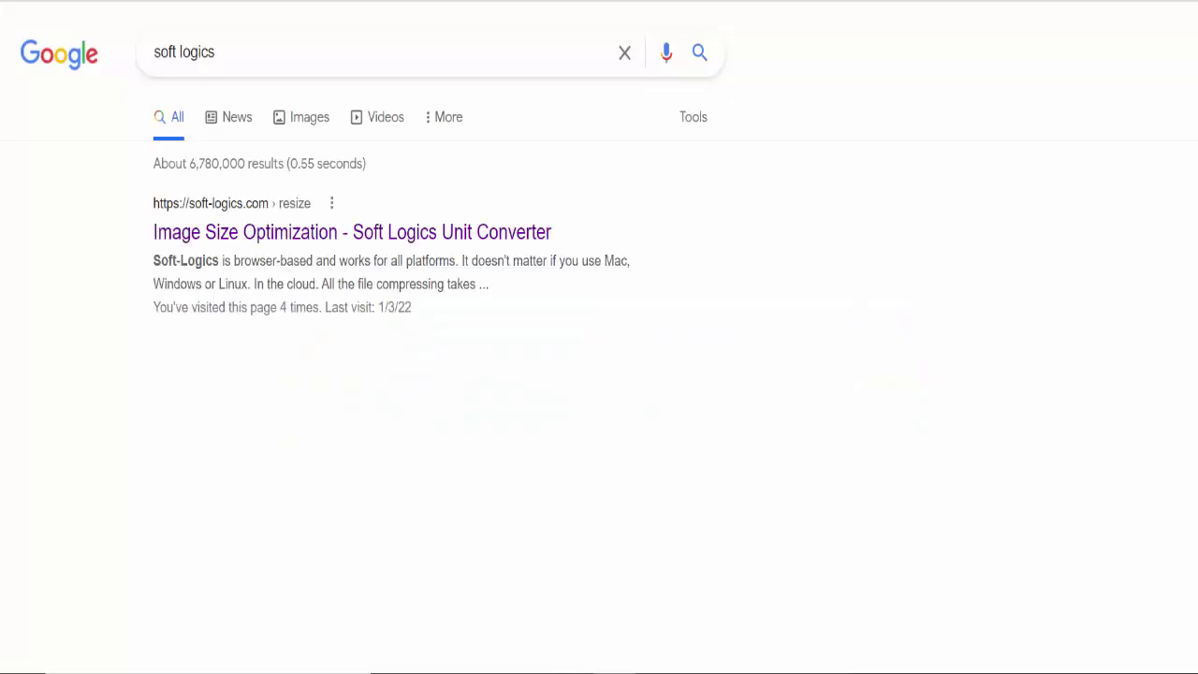
left_click(317, 234)
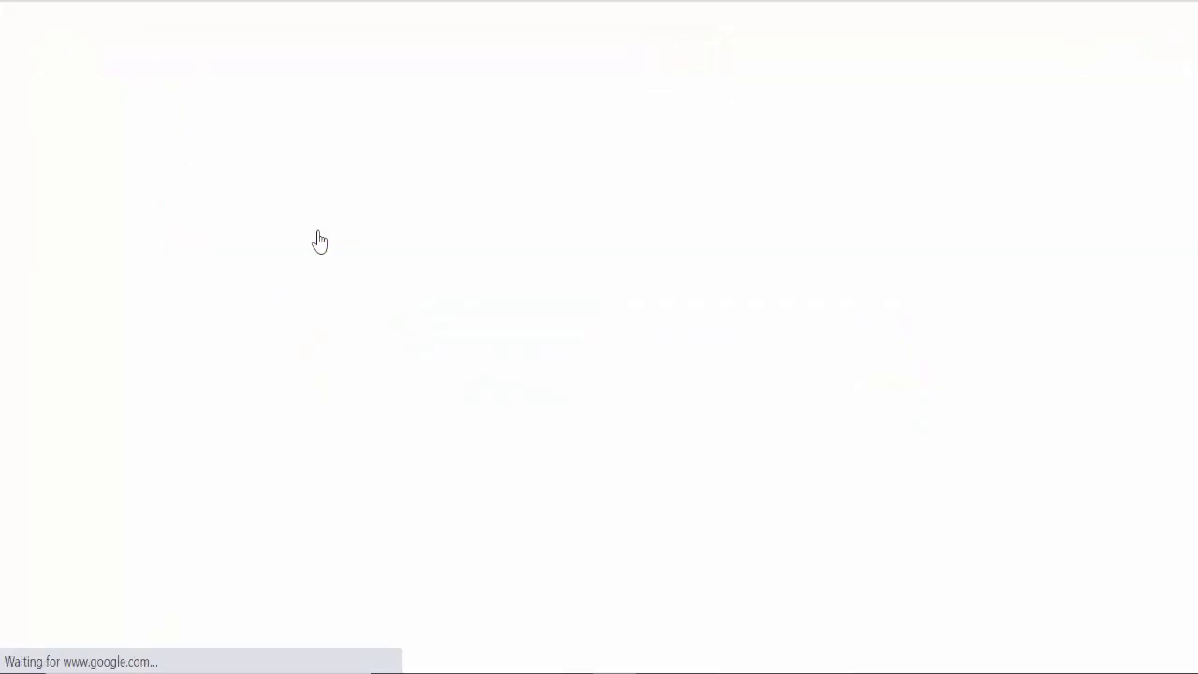
Step: Compress the hjg photo from the documents folder to 5.98 KB and download it
left_click(134, 206)
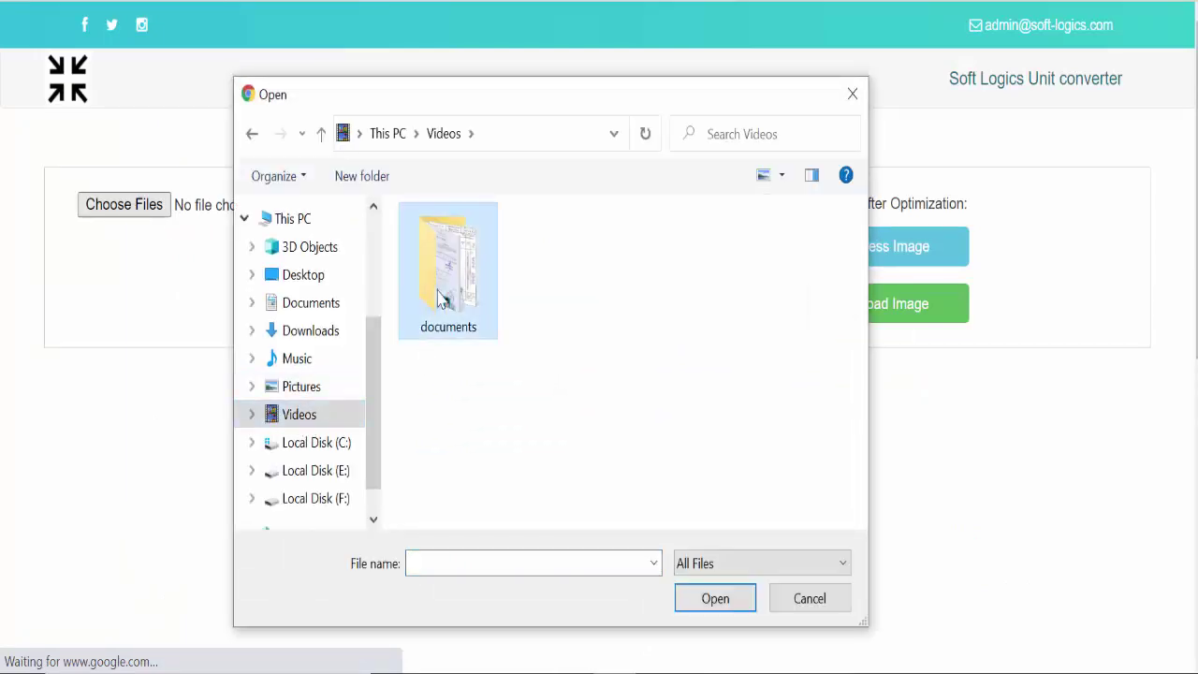
double_click(447, 277)
left_click(646, 267)
double_click(646, 267)
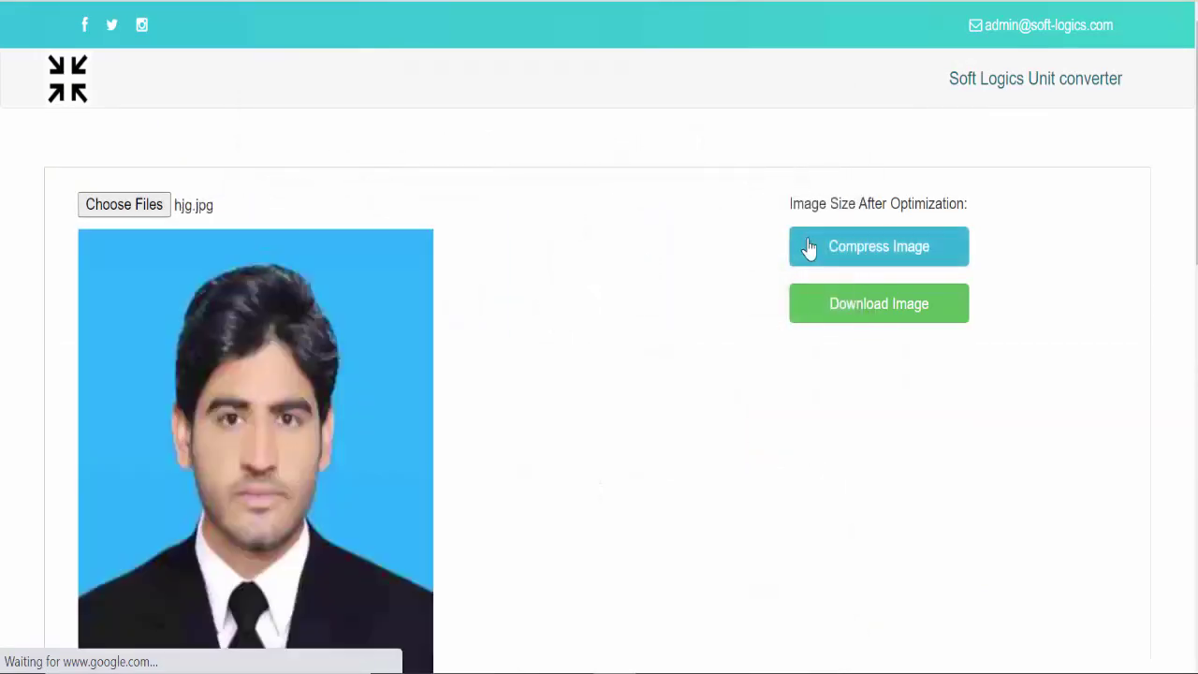
left_click(853, 260)
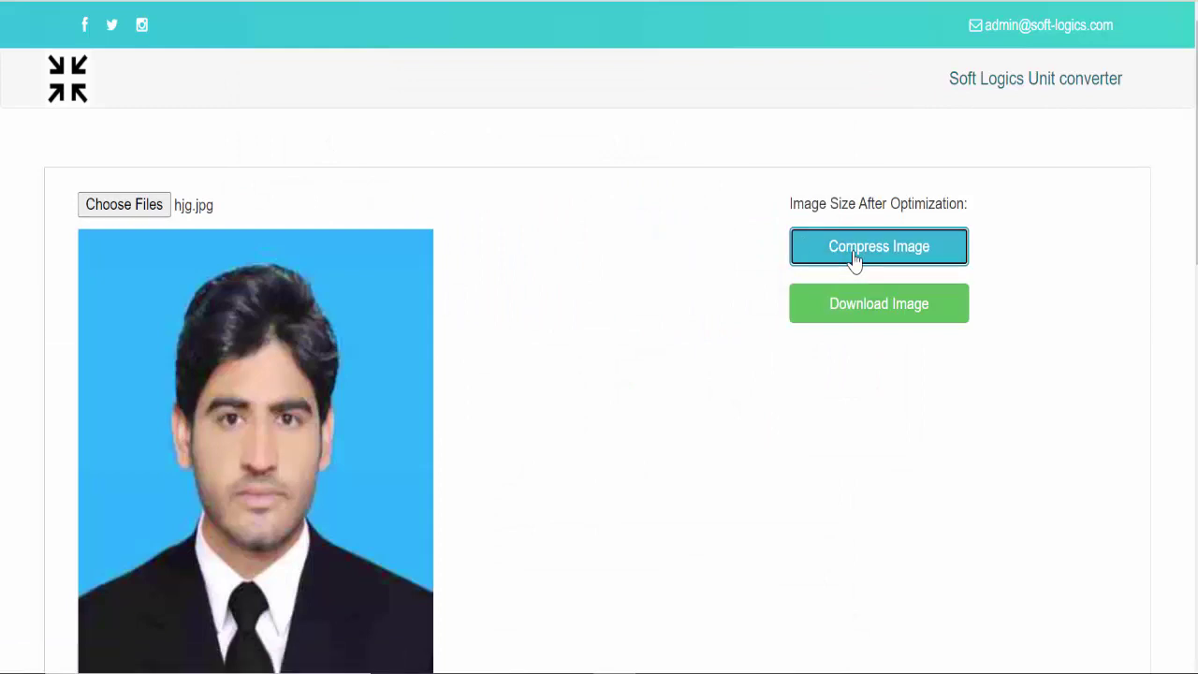
left_click(771, 73)
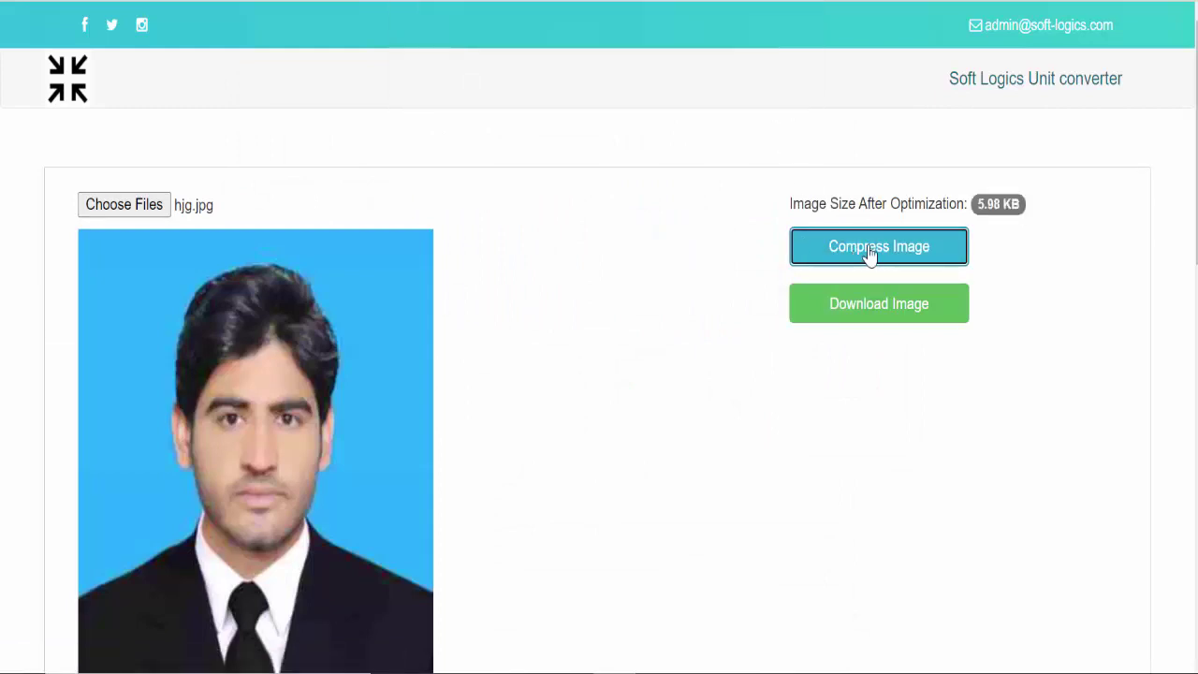
left_click(896, 306)
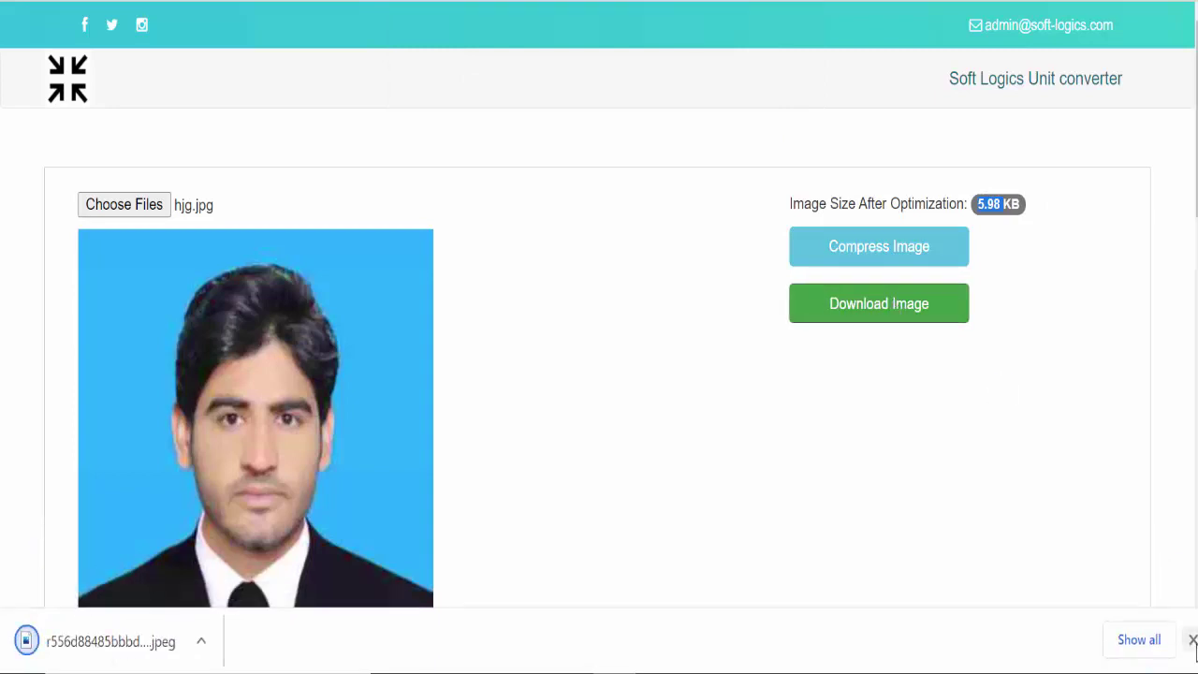
left_click(1192, 639)
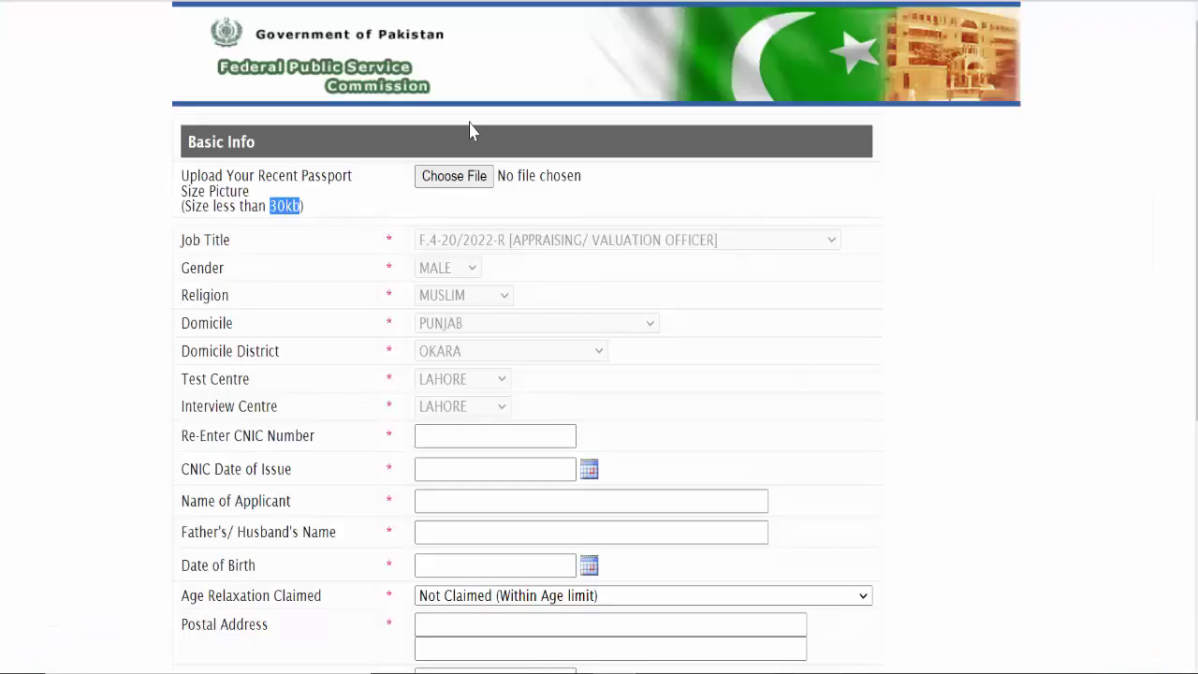
Step: Attach r556d88485bbbd18.jpeg from Downloads as the passport picture and begin re-entering the CNIC
left_click(471, 178)
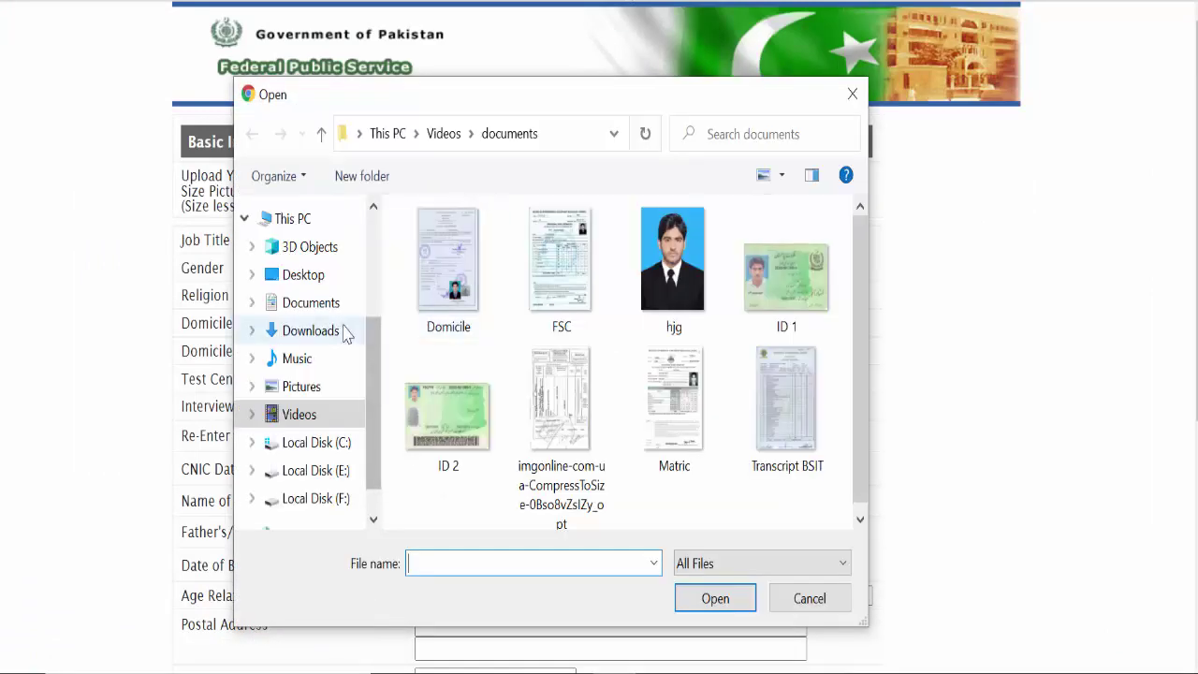
left_click(337, 331)
double_click(449, 314)
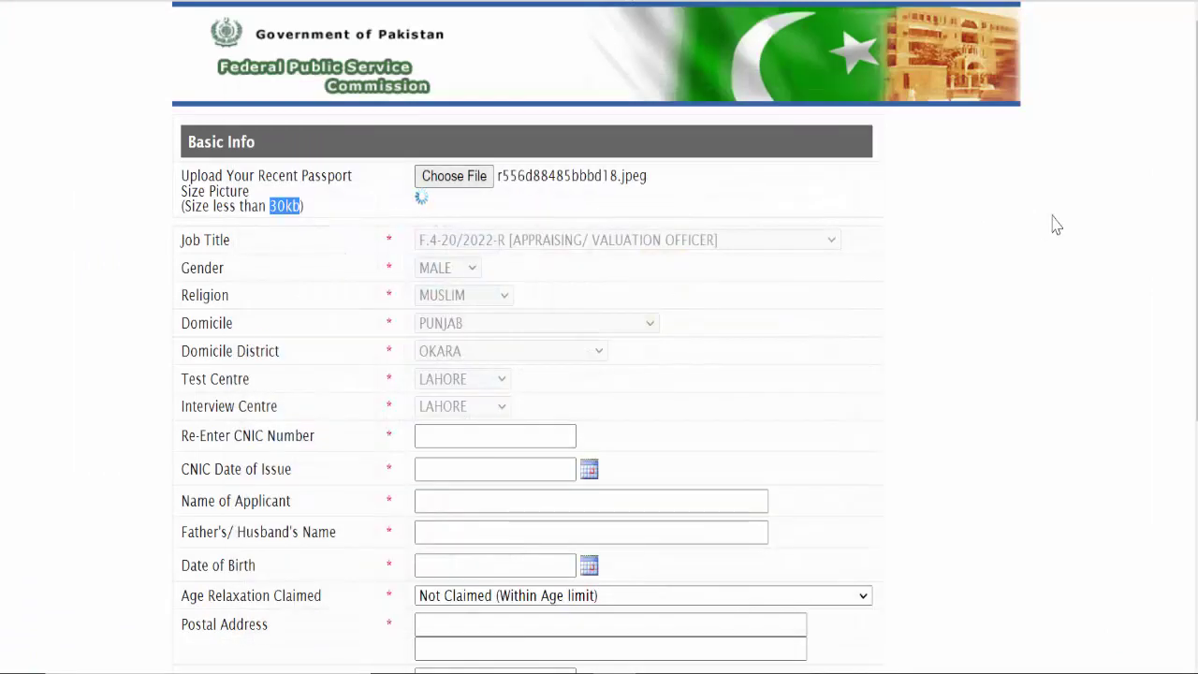
scroll(1056, 225, "down", 4)
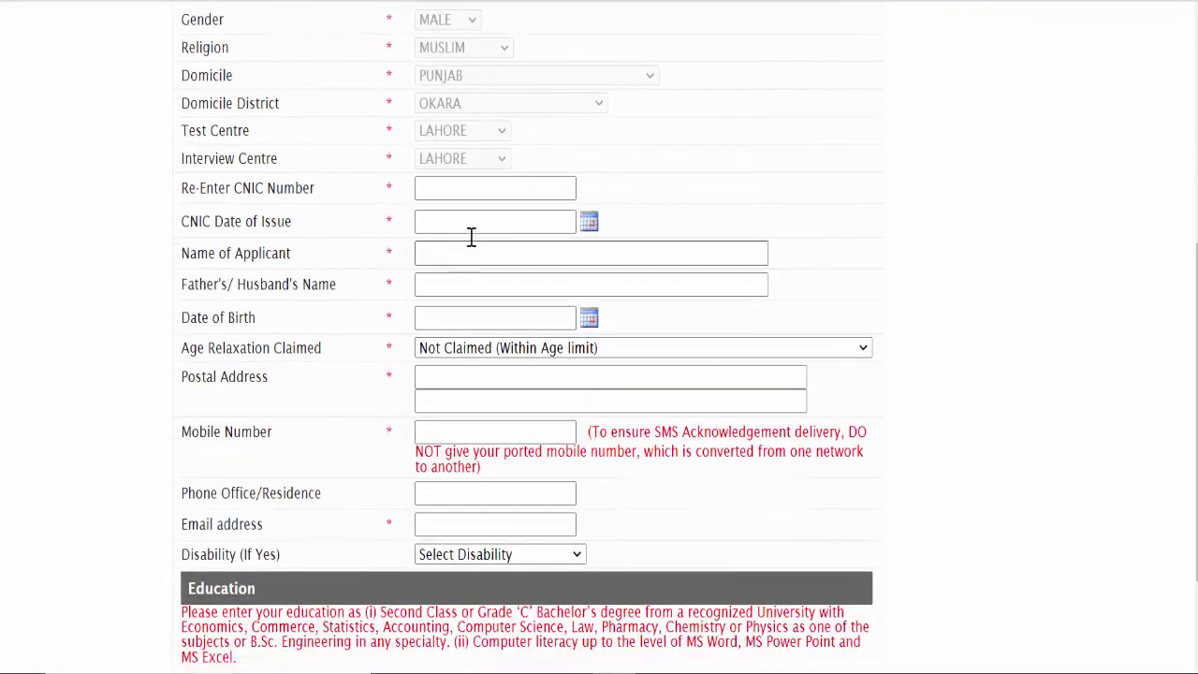
left_click(446, 191)
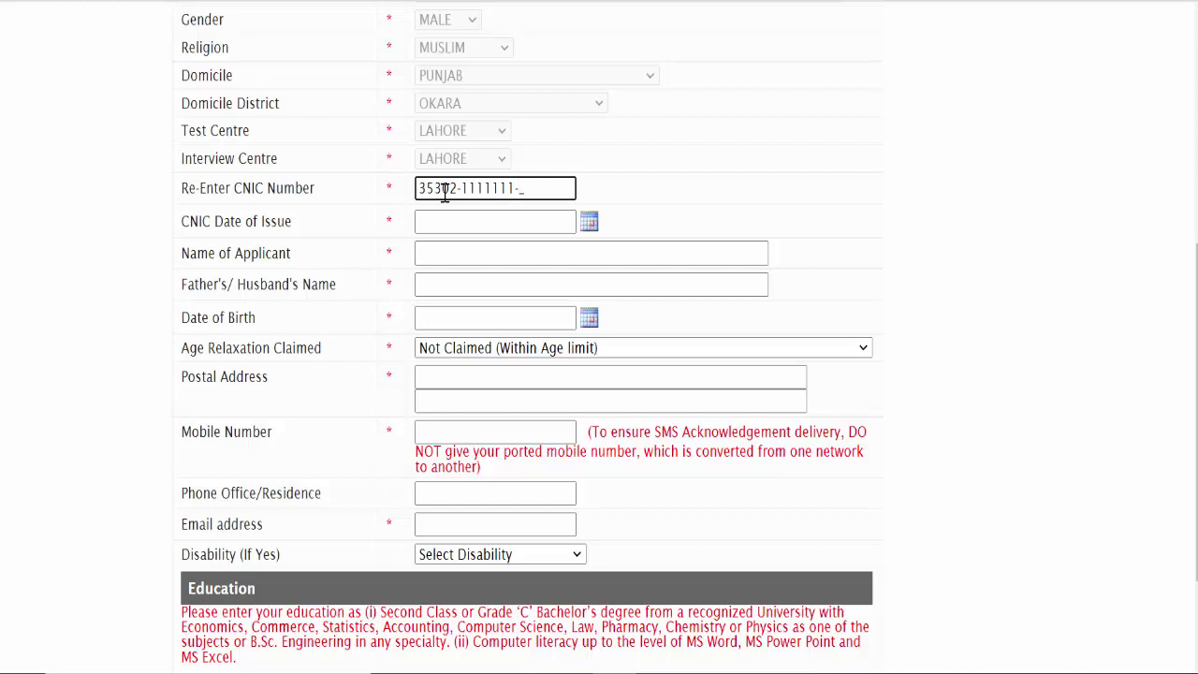
Step: Set the CNIC date of issue to 03-01-2014
left_click(482, 221)
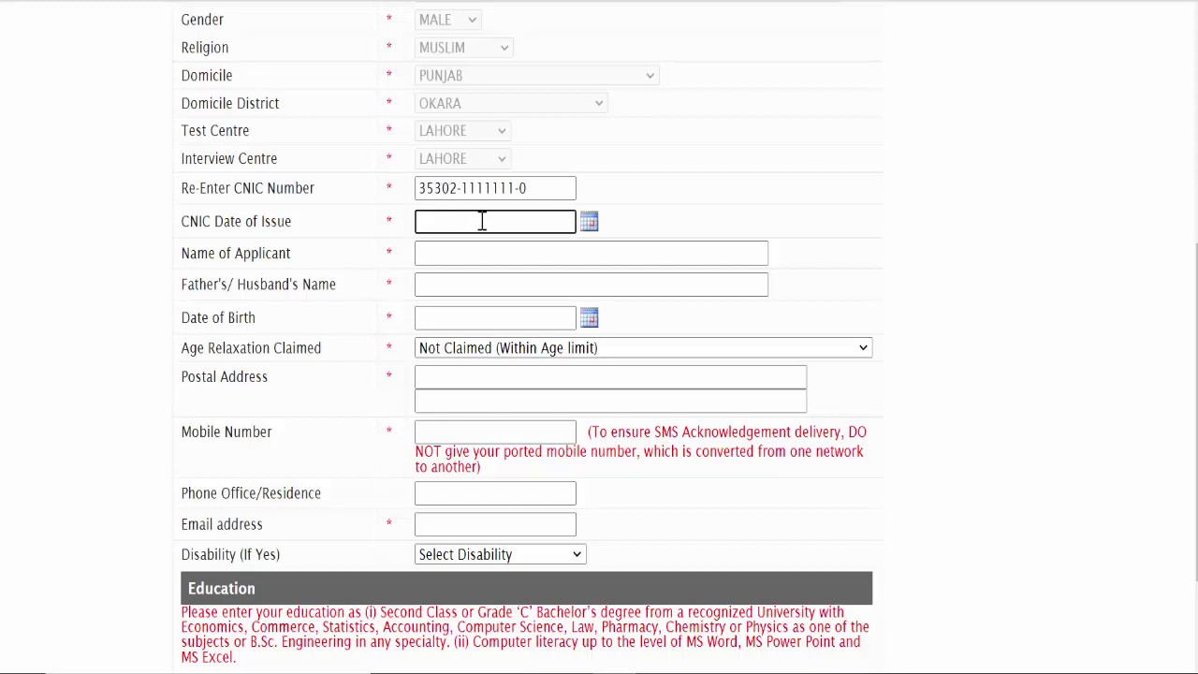
left_click(588, 223)
left_click(558, 253)
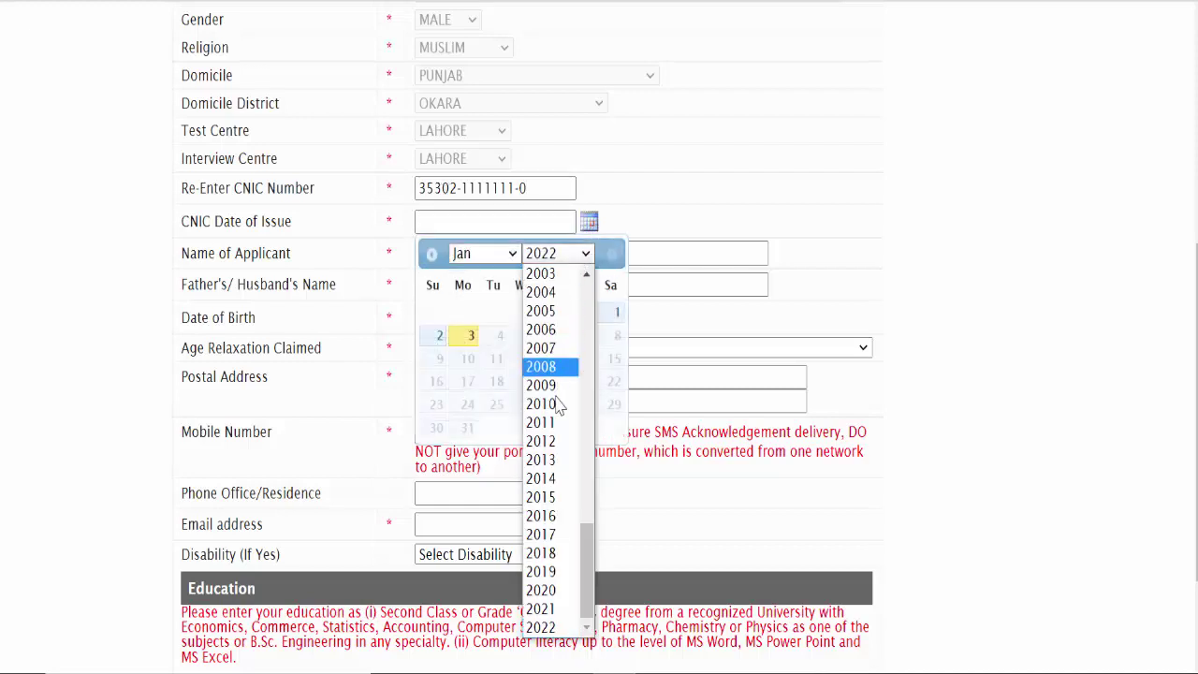
left_click(552, 478)
left_click(588, 313)
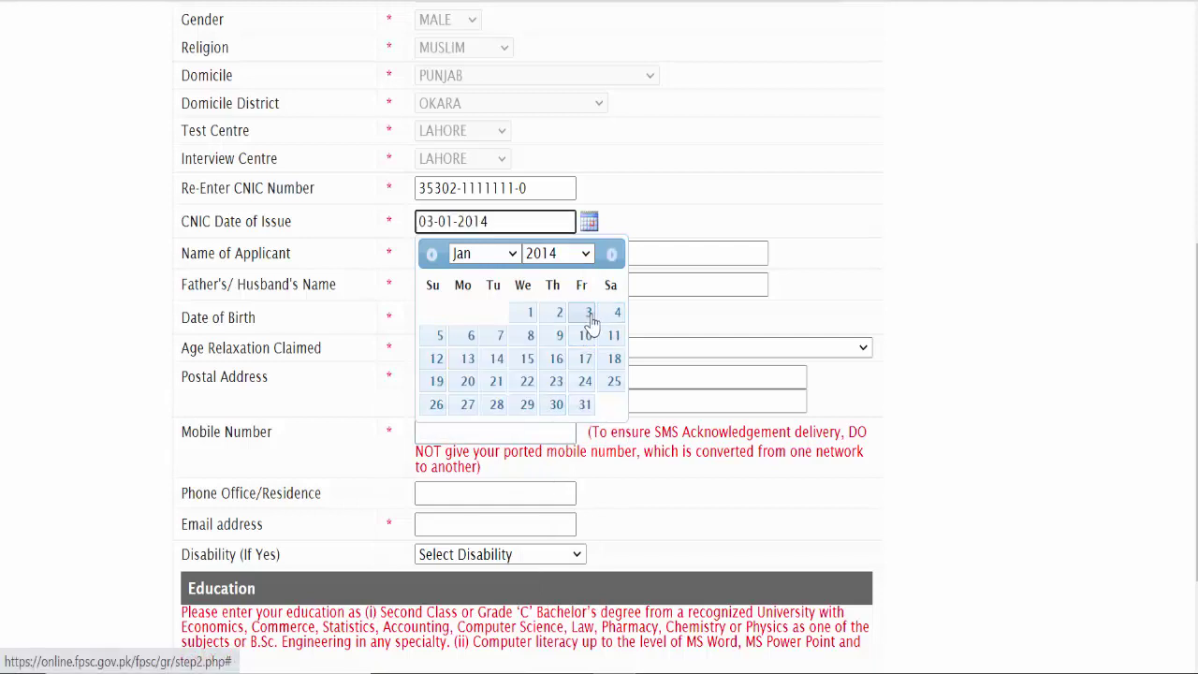
Step: Fill the applicant's and father's names from saved autofill entries
left_click(462, 256)
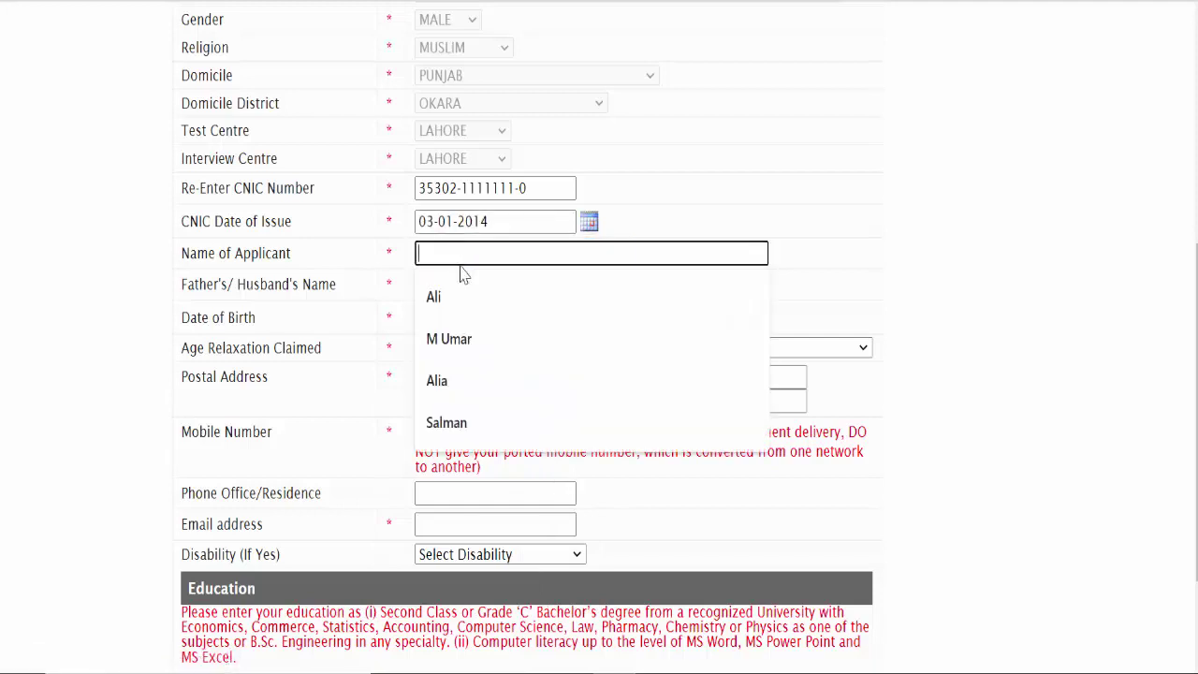
left_click(459, 299)
left_click(449, 284)
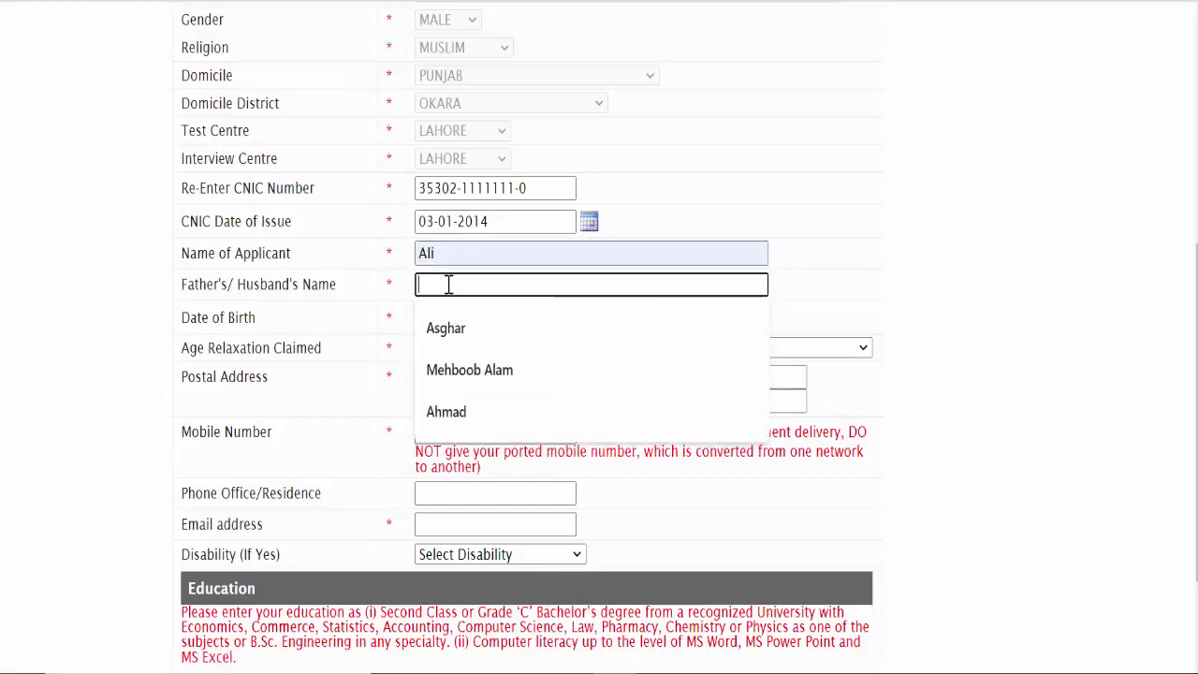
left_click(444, 328)
left_click(453, 320)
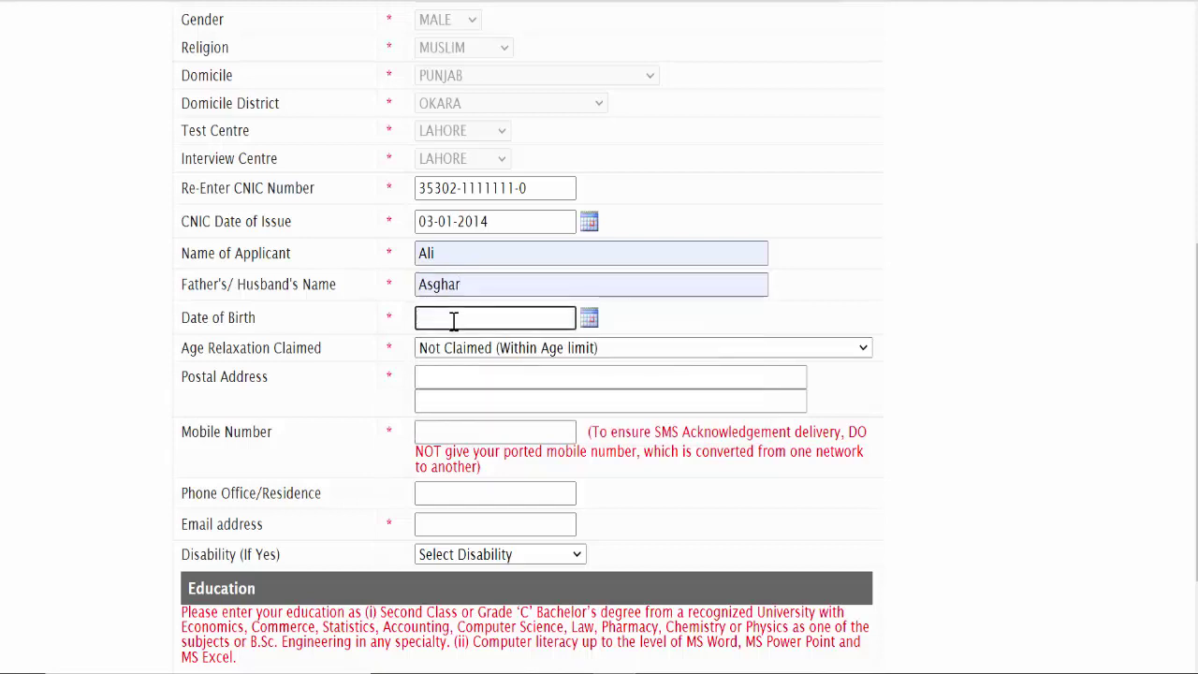
Step: Set the date of birth to 08-01-1998
left_click(589, 318)
left_click(586, 352)
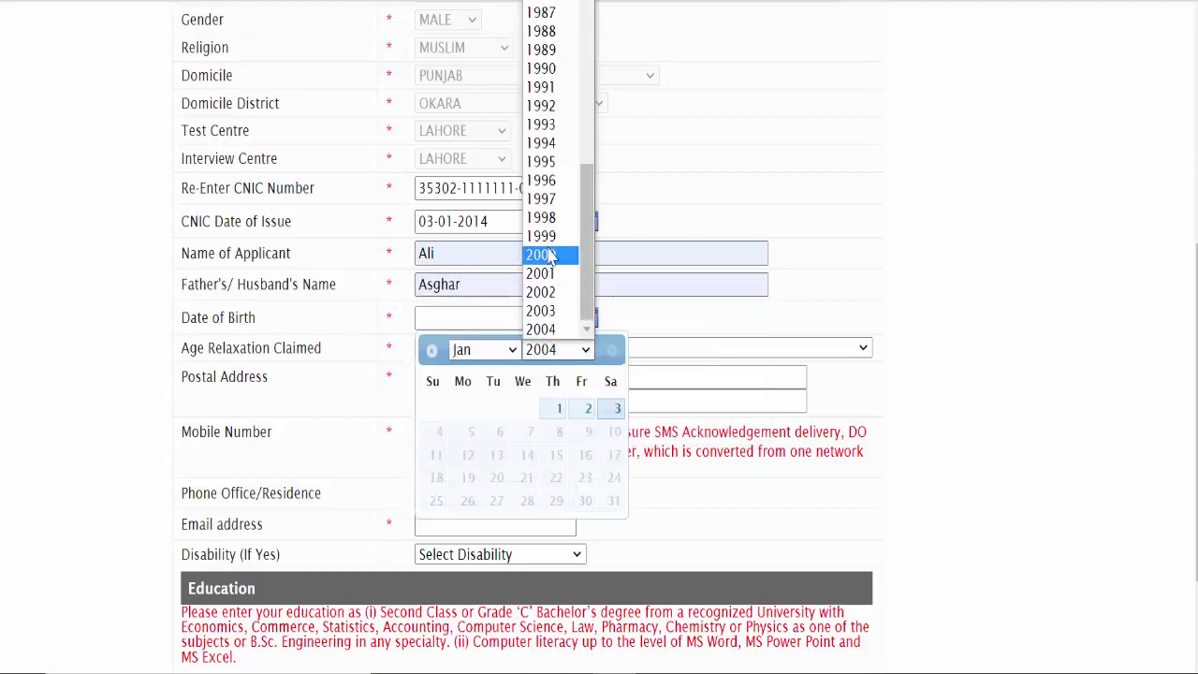
left_click(543, 217)
left_click(558, 433)
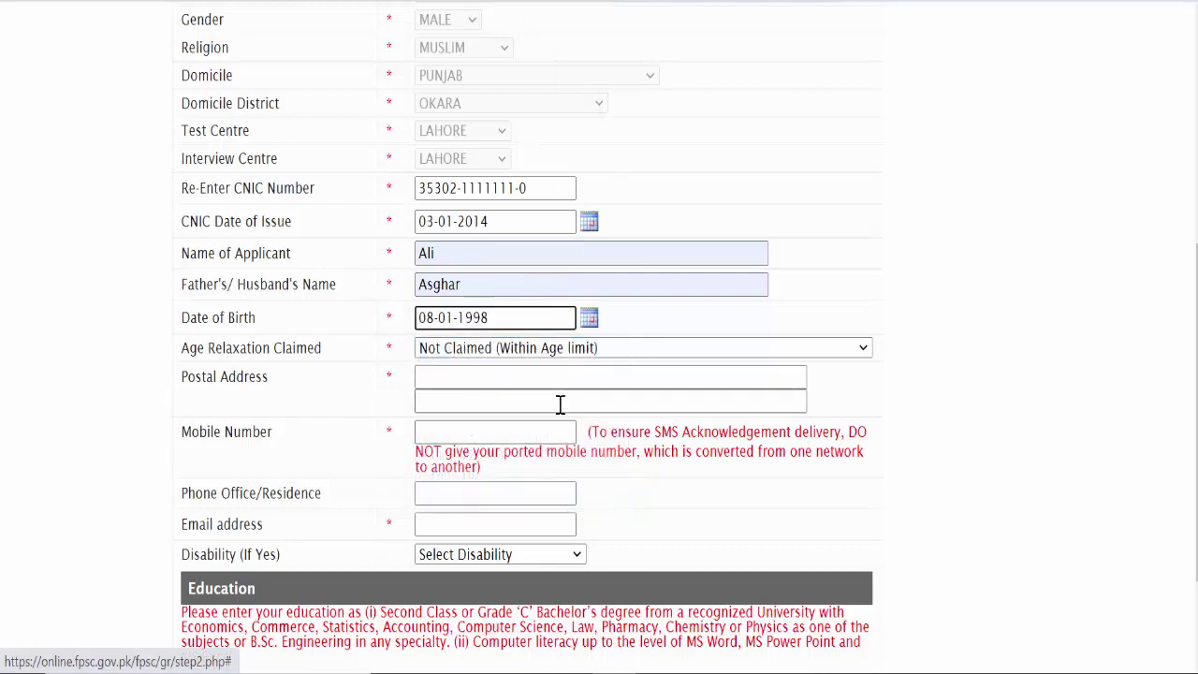
scroll(558, 403, "down", 5)
scroll(567, 294, "down", 1)
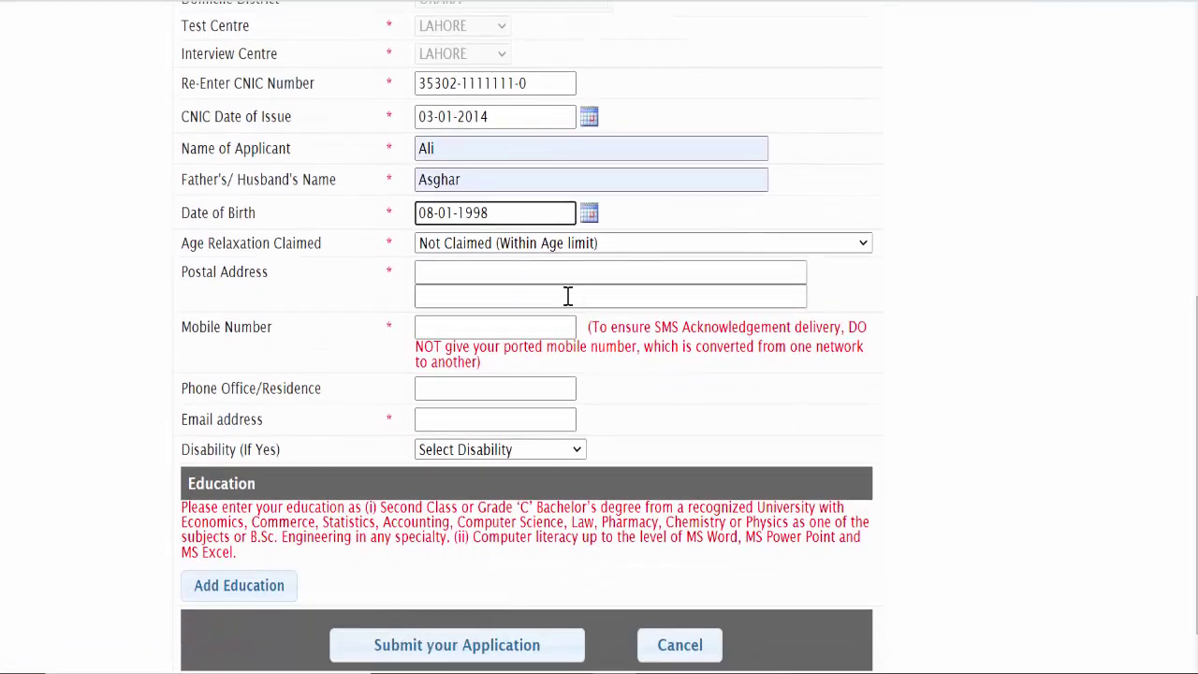
left_click(517, 243)
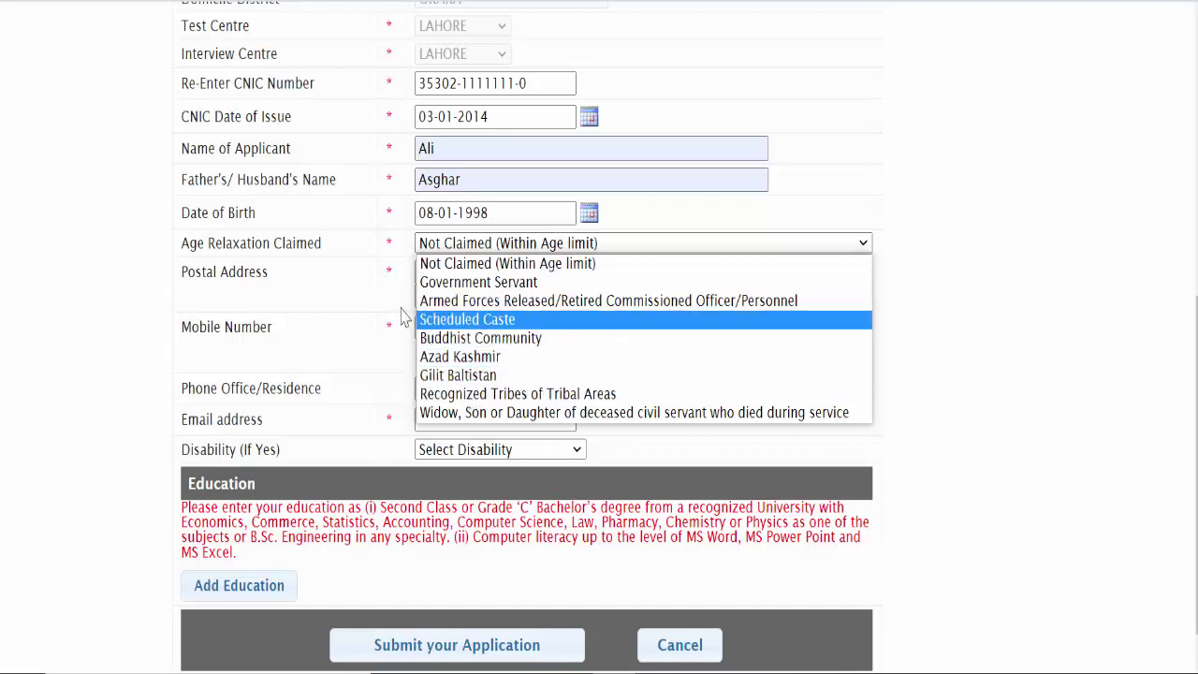
Step: Leave age relaxation as Not Claimed and fill the postal address from the saved 'chak' suggestion
left_click(72, 326)
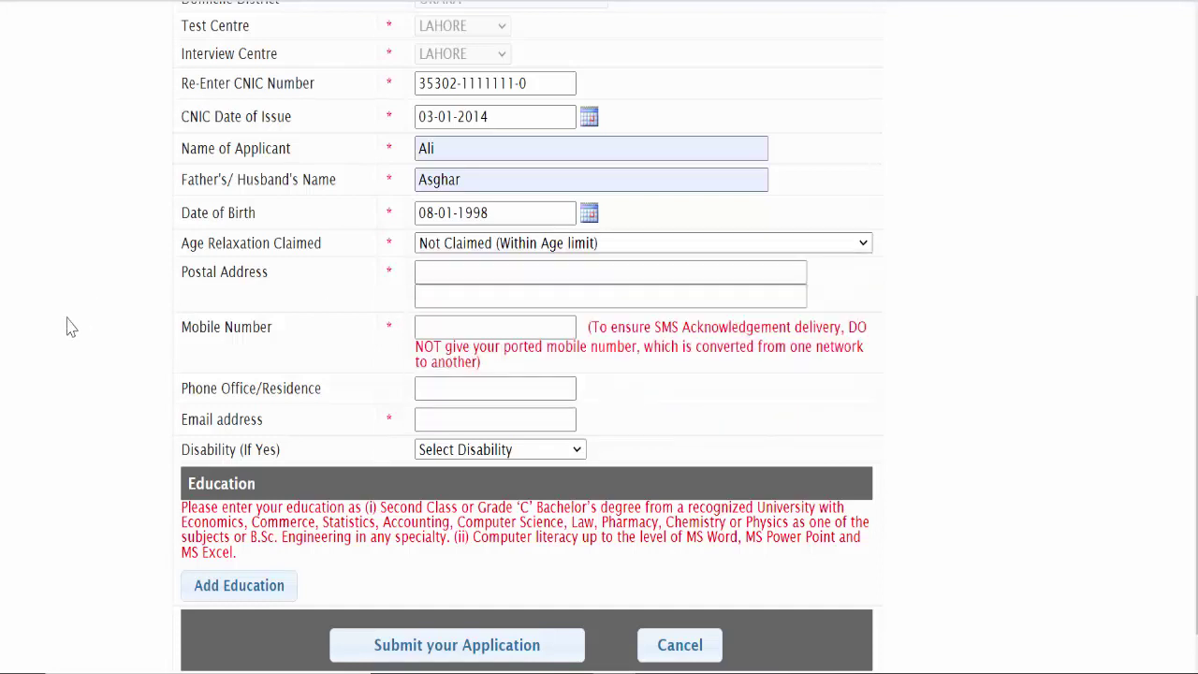
left_click(446, 272)
type("chak")
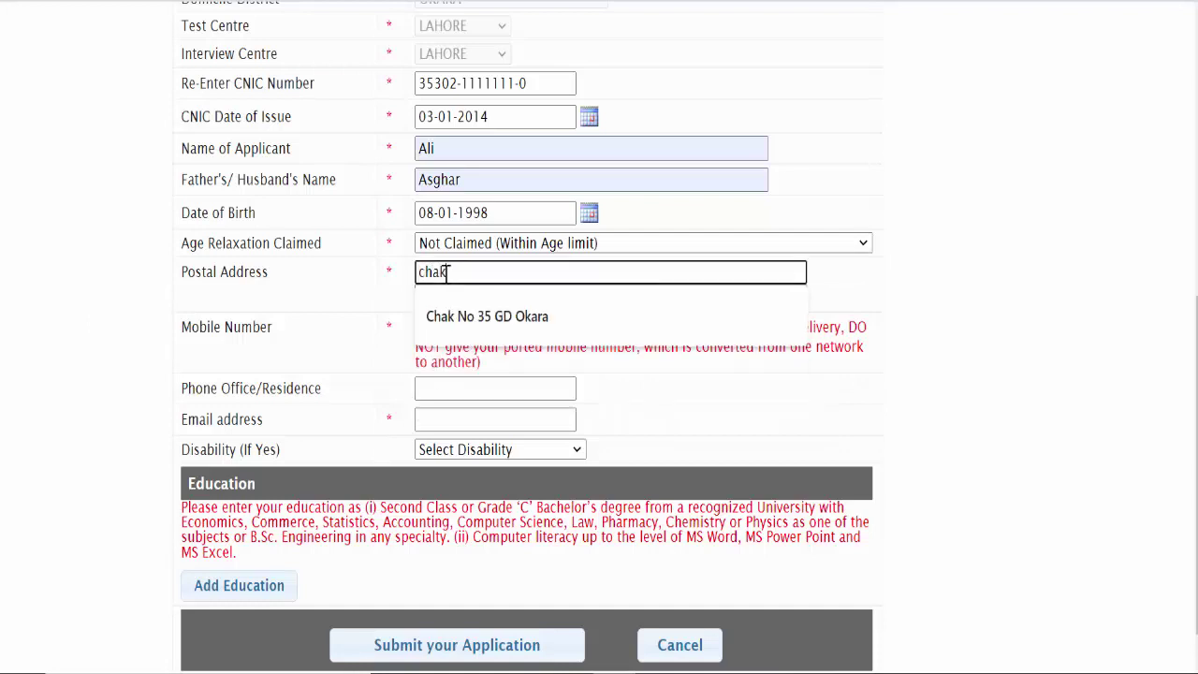
left_click(468, 318)
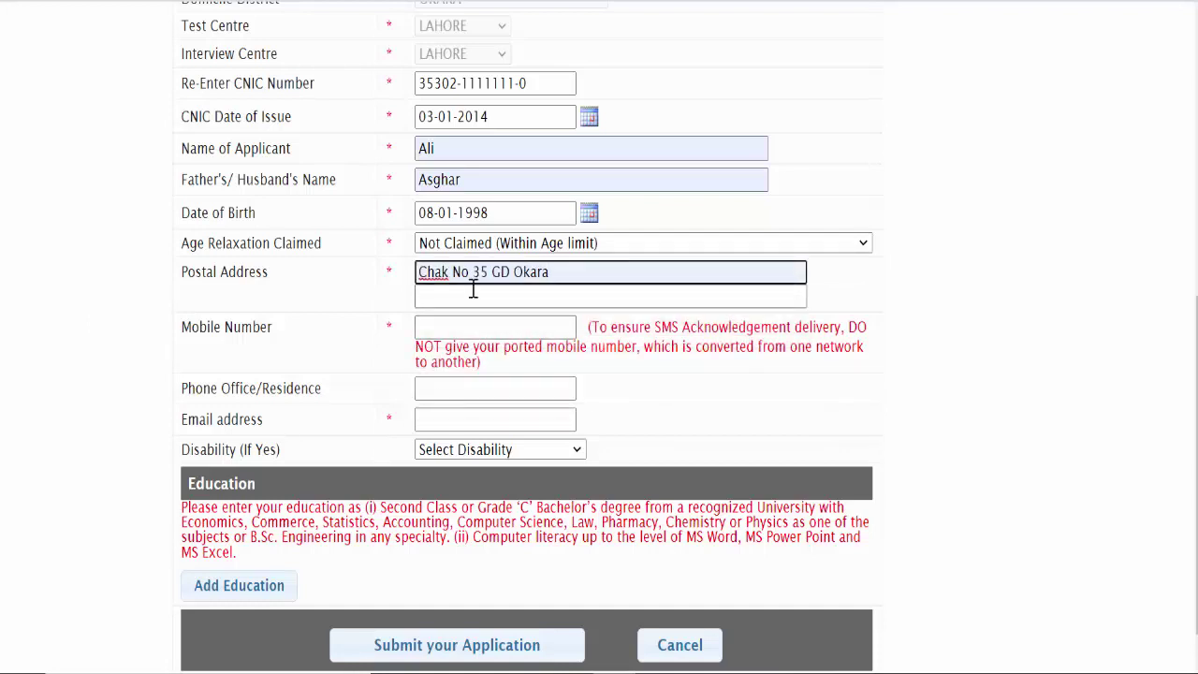
scroll(1194, 412, "down", 1)
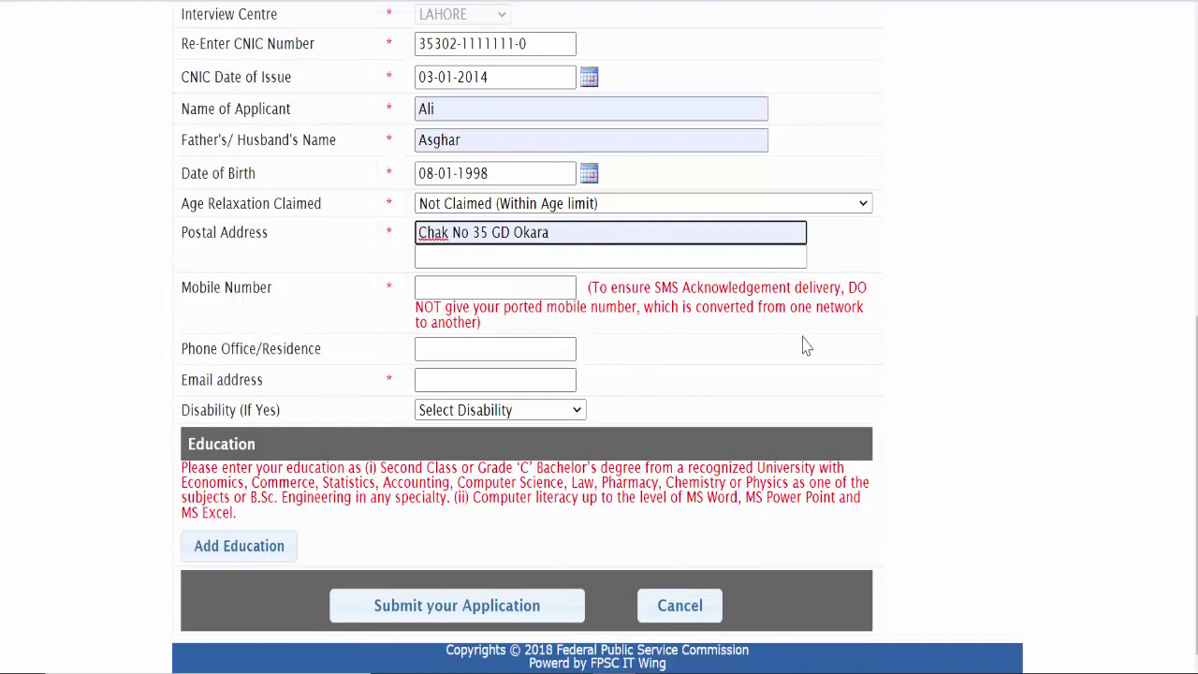
left_click_drag(587, 291, 682, 315)
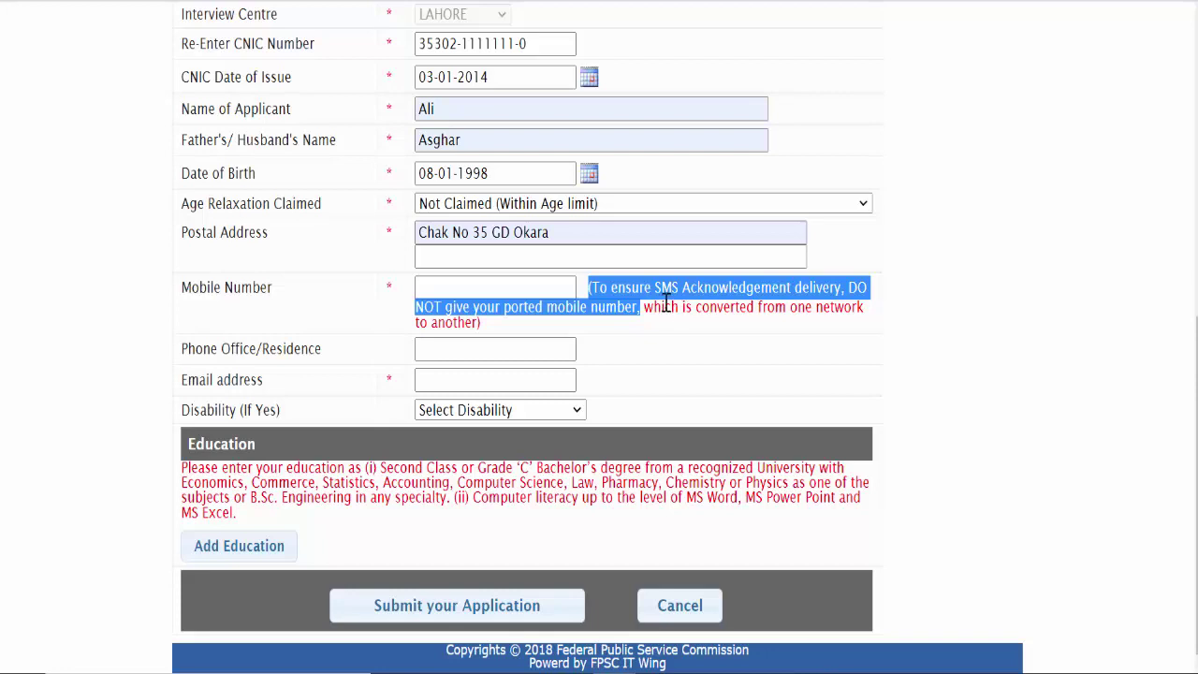
Step: Enter the applicant's mobile number in the Mobile Number field
left_click(666, 305)
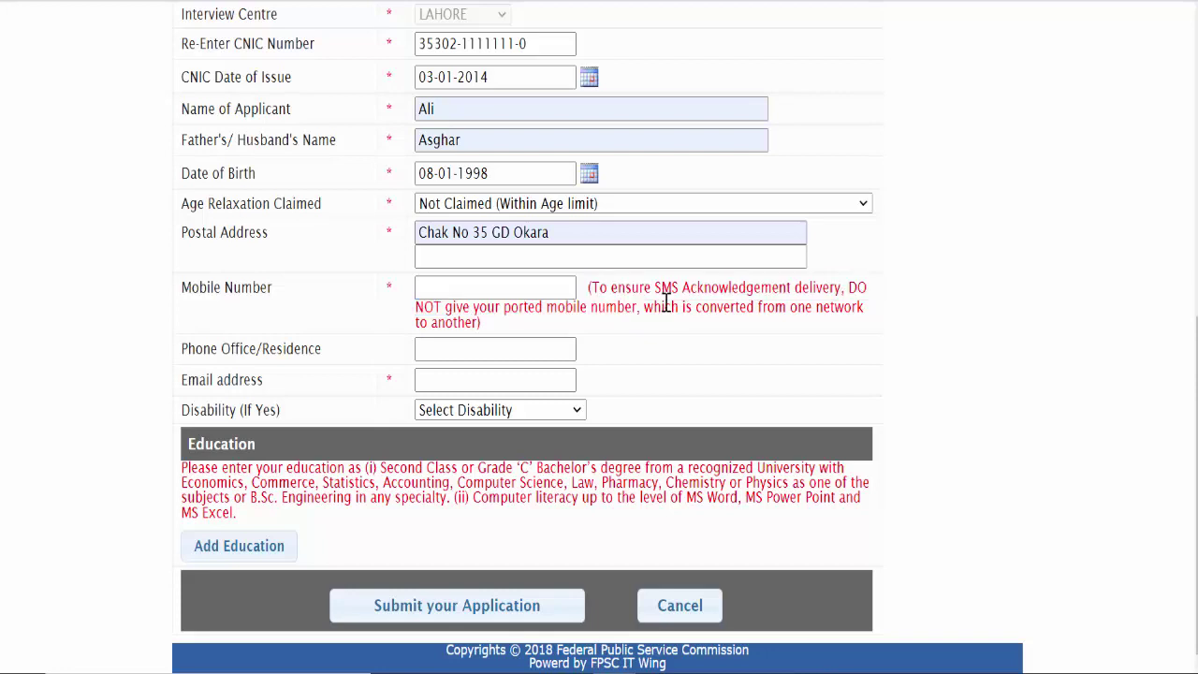
left_click(446, 286)
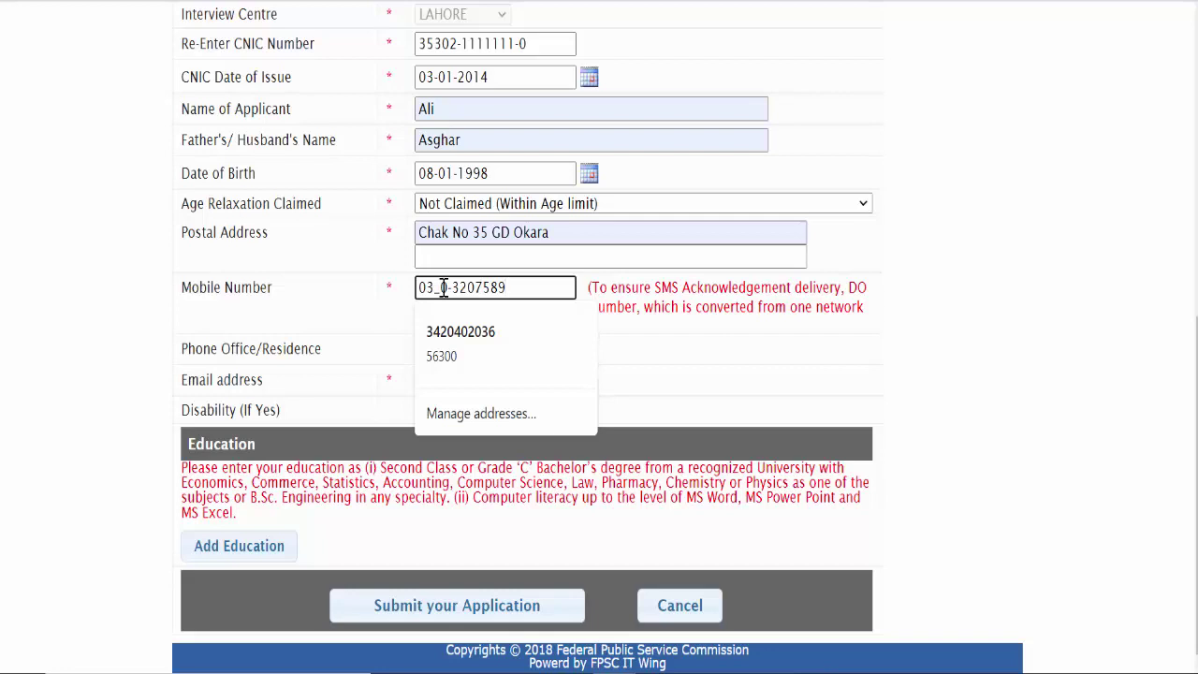
left_click(46, 321)
left_click(468, 285)
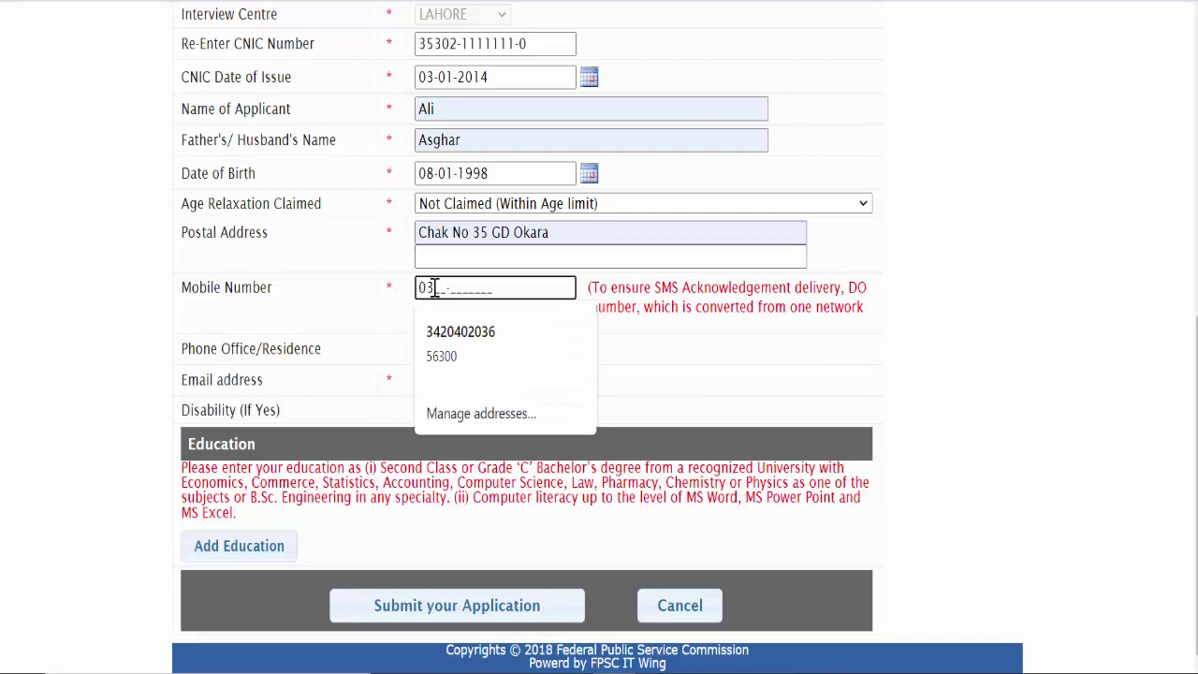
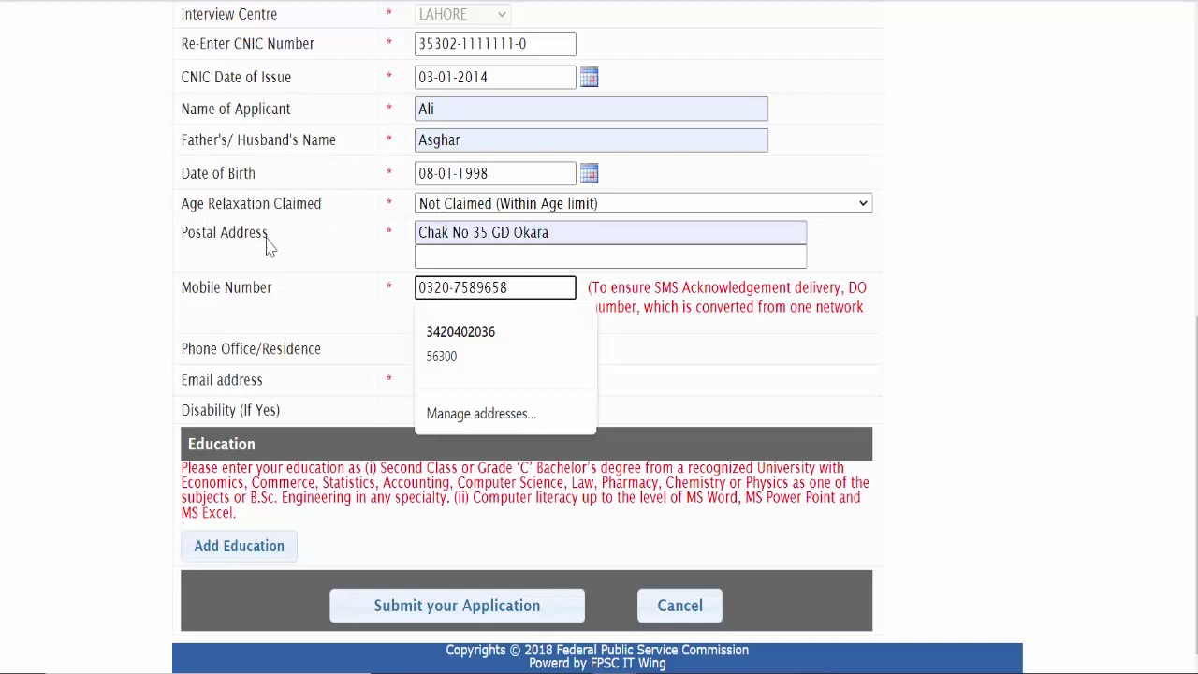
left_click(80, 337)
Step: Leave Phone Office/Residence blank and fill the e-mail address from the saved suggestion
left_click(537, 350)
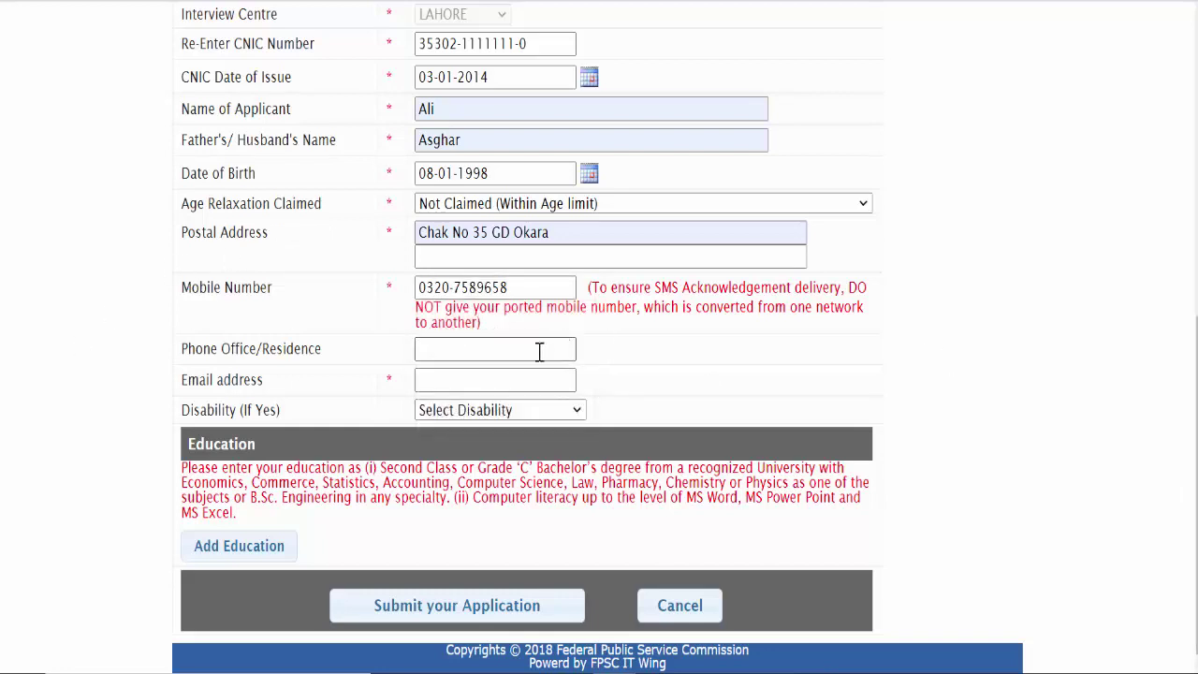
left_click(57, 393)
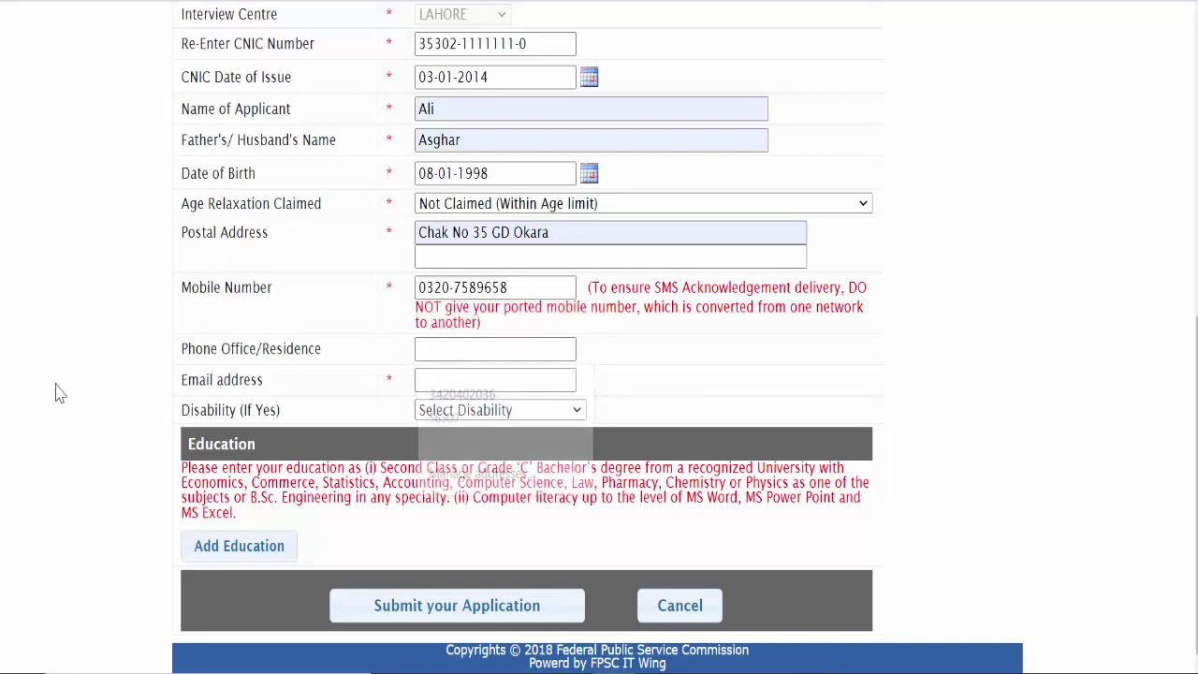
left_click(462, 381)
left_click(482, 426)
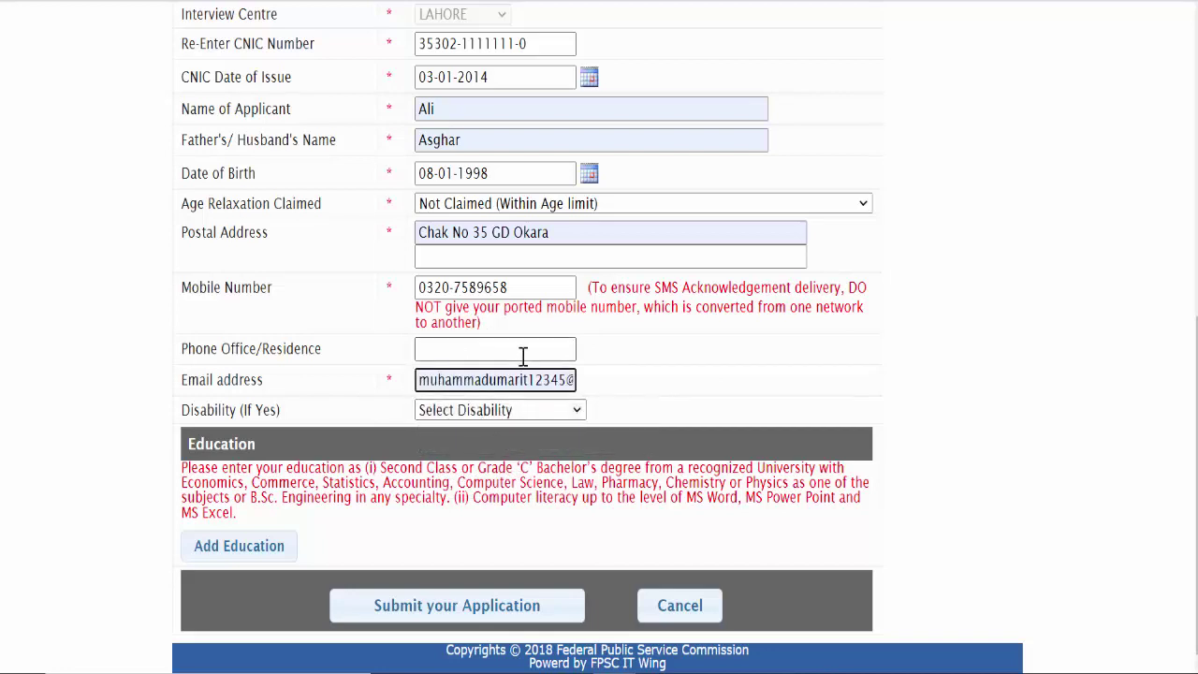
left_click(513, 412)
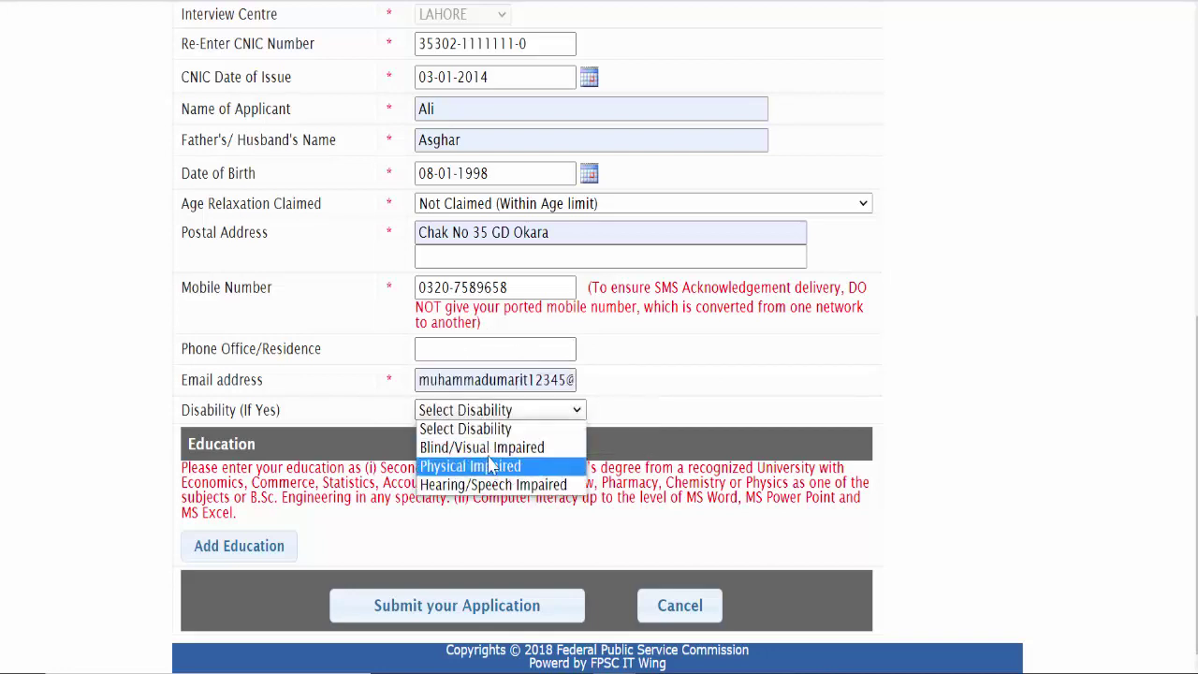
Step: Leave Disability unselected and start a new education entry with Matric as the qualification
left_click(481, 430)
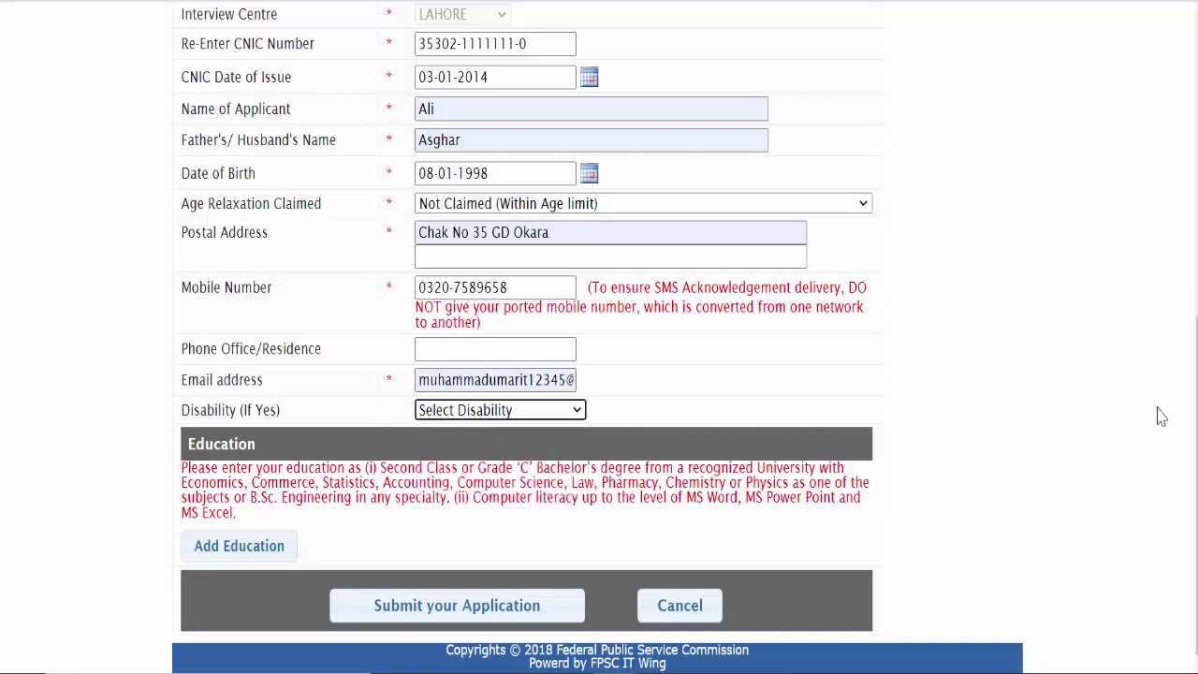
left_click(256, 556)
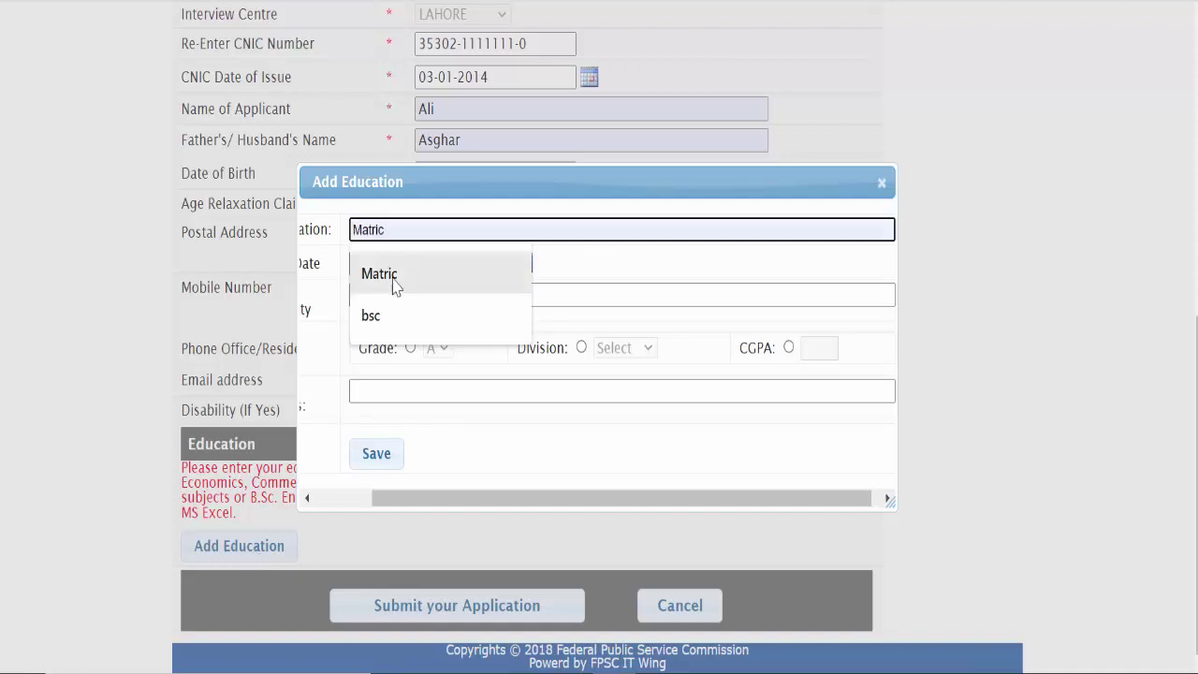
left_click(383, 426)
left_click_drag(440, 496, 327, 502)
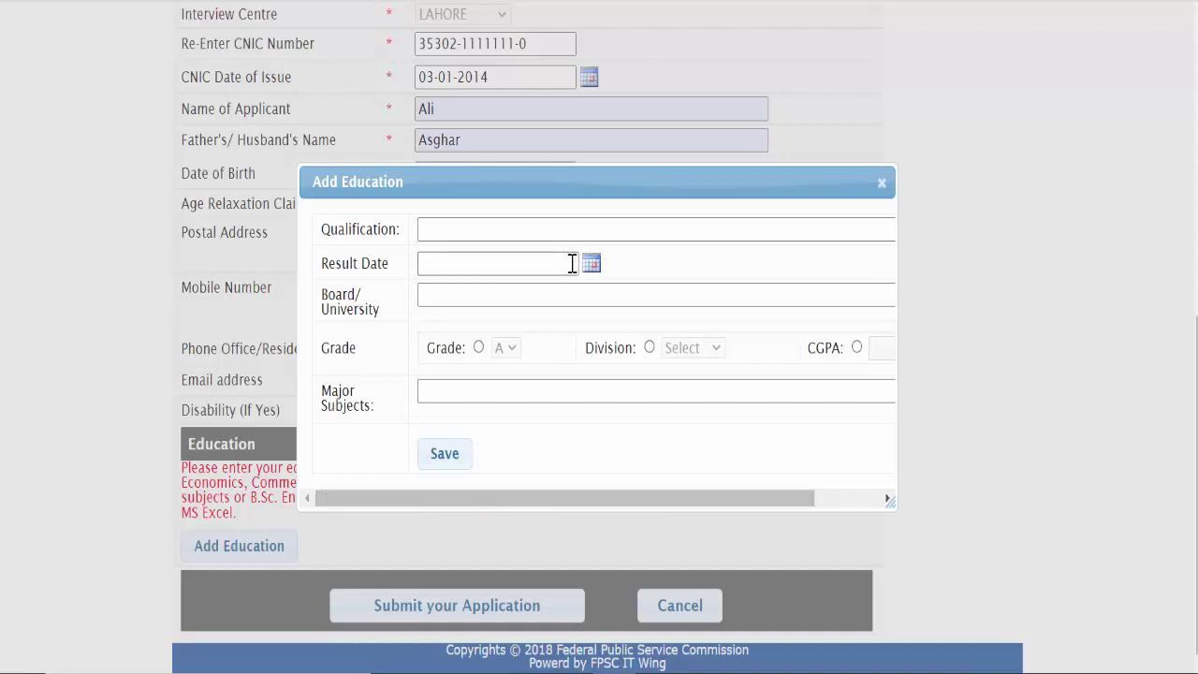
left_click(508, 233)
left_click(511, 271)
Step: Set the Matric result date to 03-01-2012 and the board to Bise Lahore
left_click(499, 264)
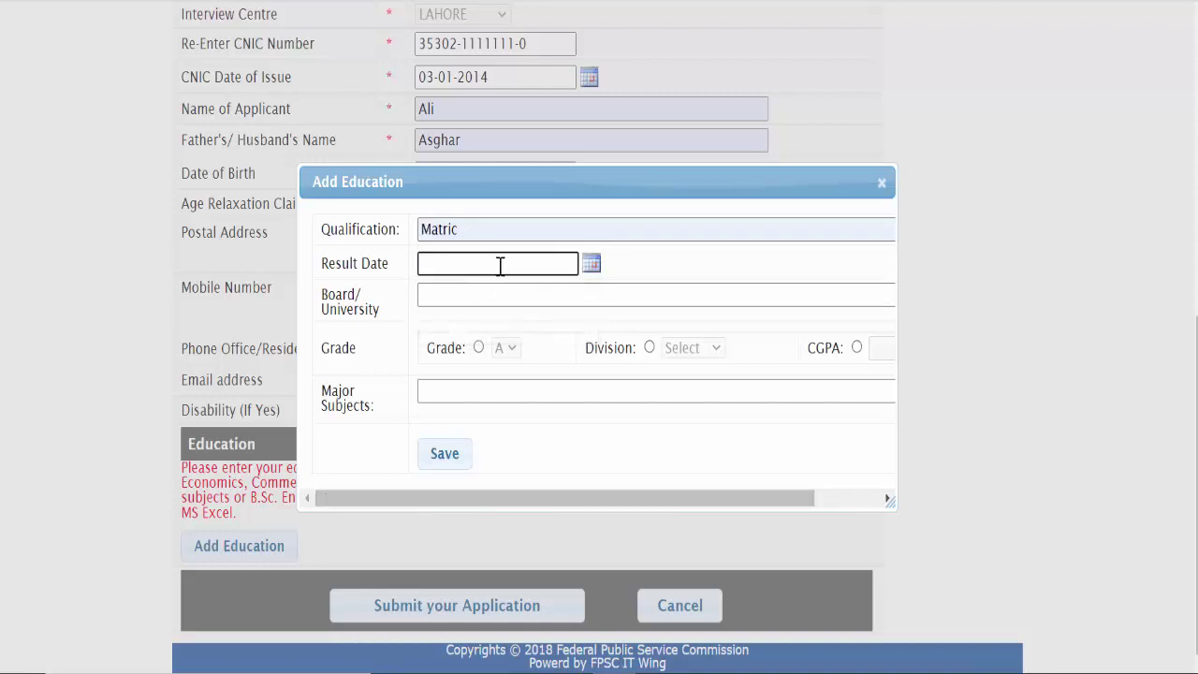
left_click(591, 265)
left_click(590, 298)
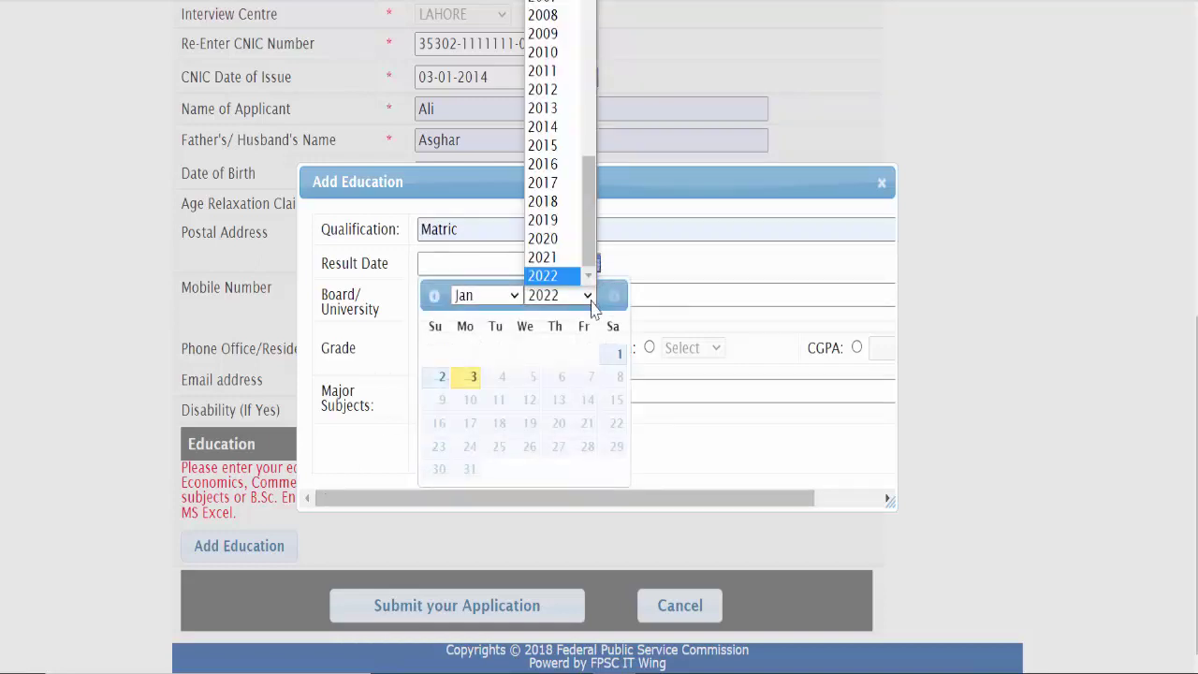
left_click(547, 90)
left_click(502, 353)
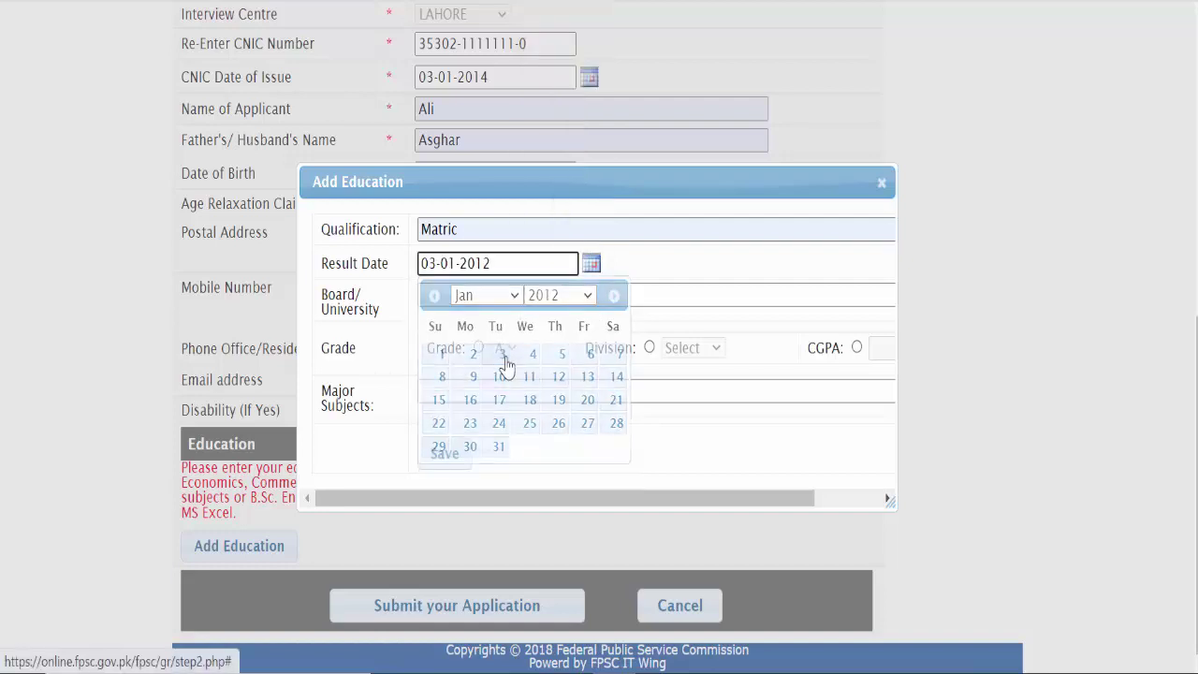
left_click(482, 298)
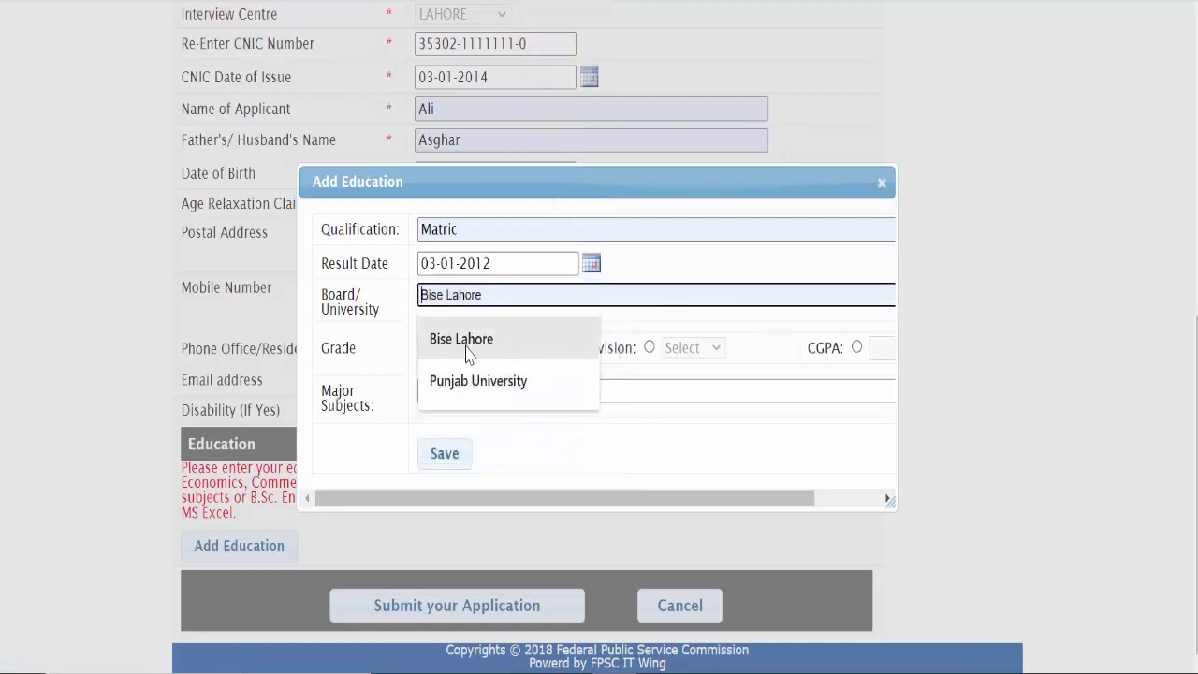
left_click(472, 342)
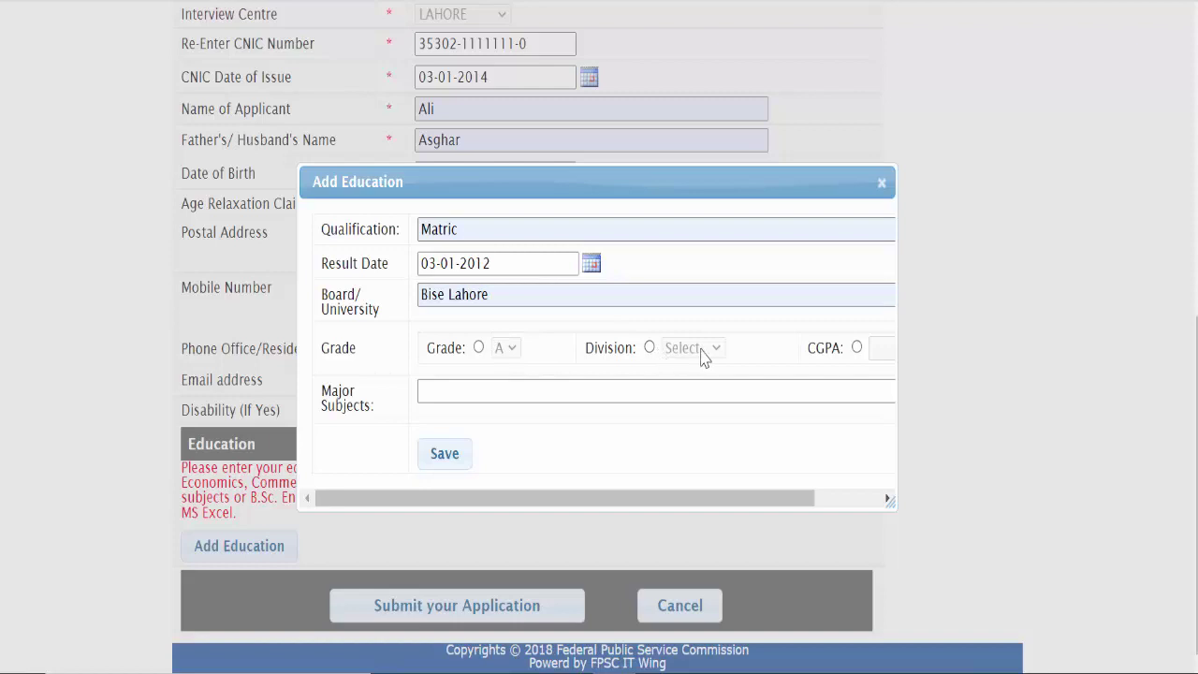
Step: Record First Division with Science as major subjects, and save the Matric row
left_click(649, 347)
left_click(684, 347)
left_click(684, 387)
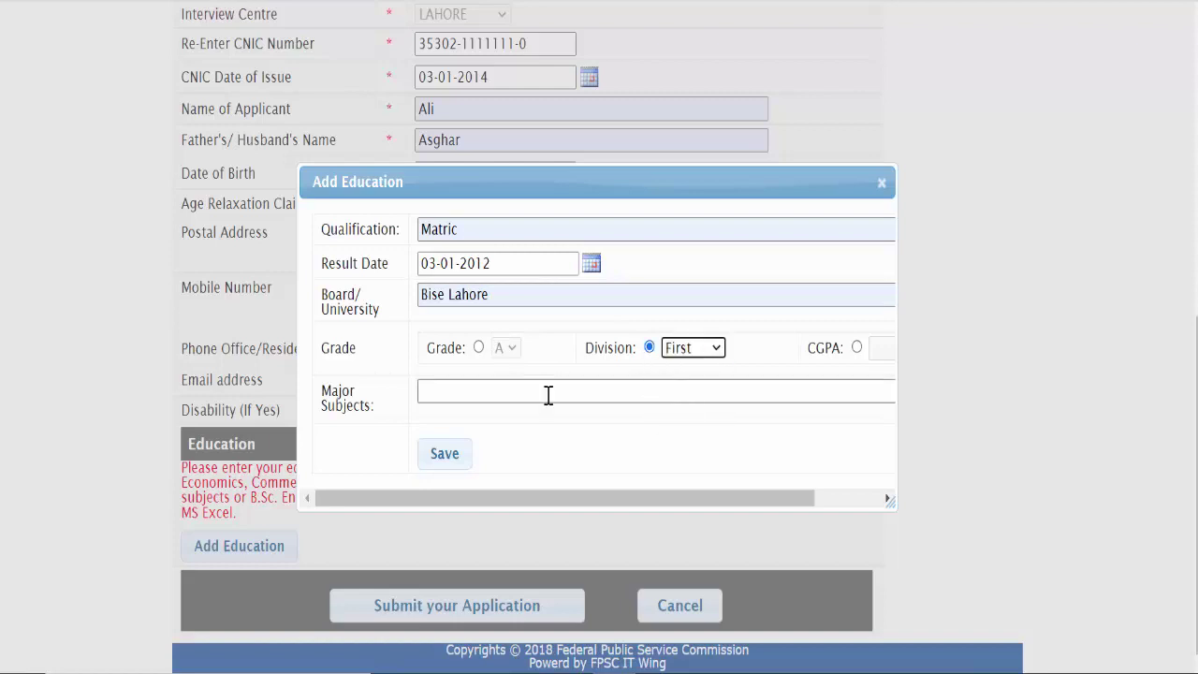
left_click(549, 393)
left_click(490, 433)
left_click(446, 455)
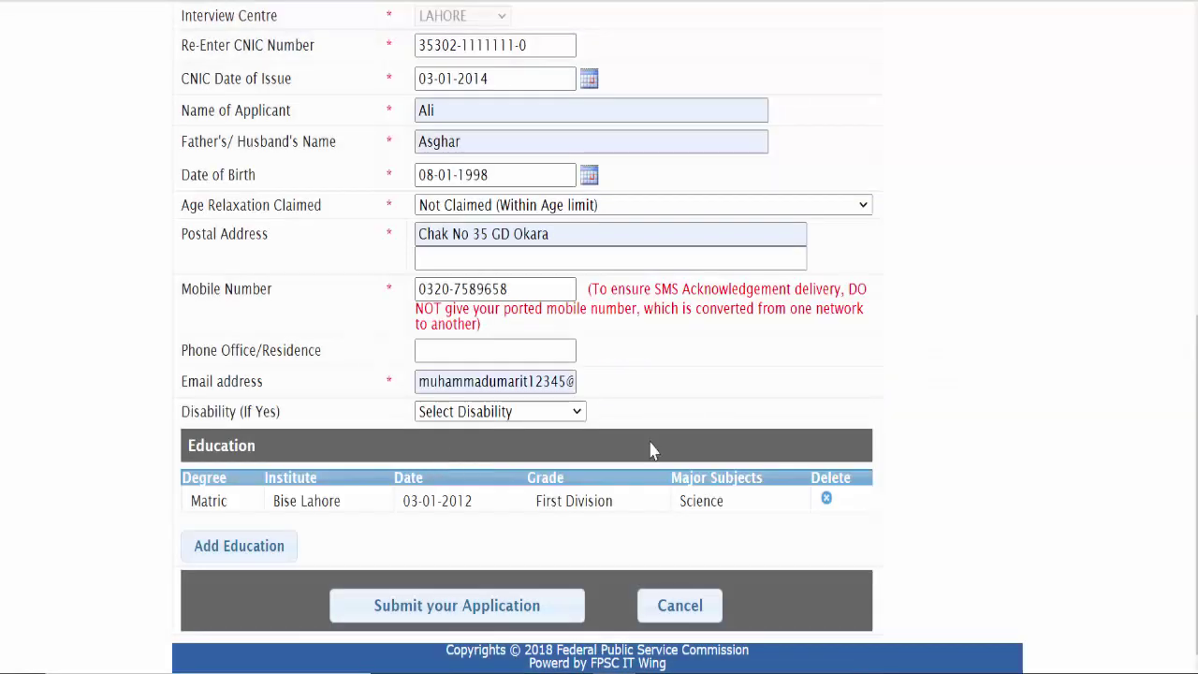
left_click_drag(538, 503, 627, 507)
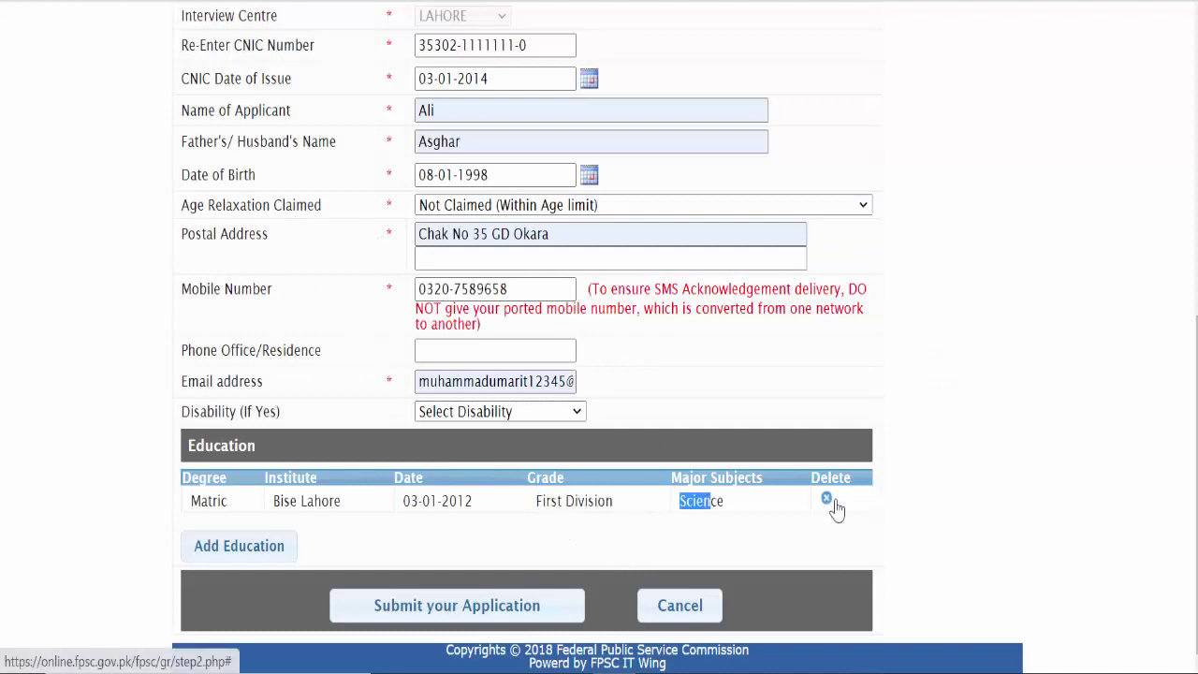
Step: Start an inter education entry with result date 01-01-2015
left_click(260, 554)
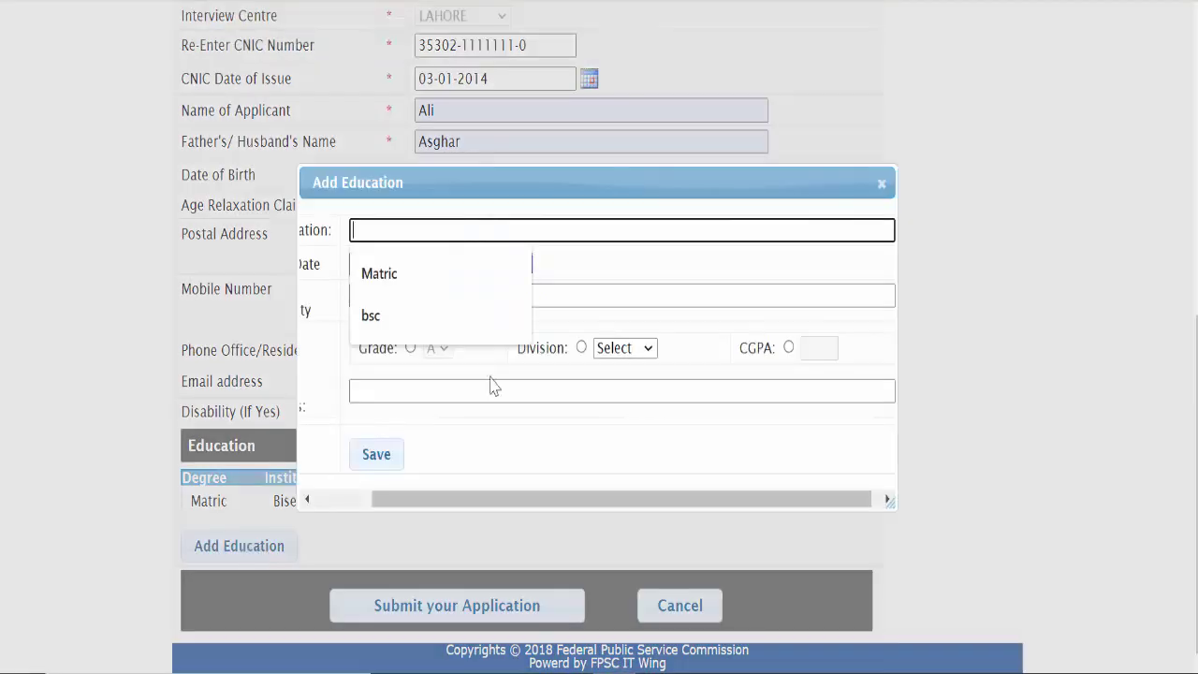
type("inter")
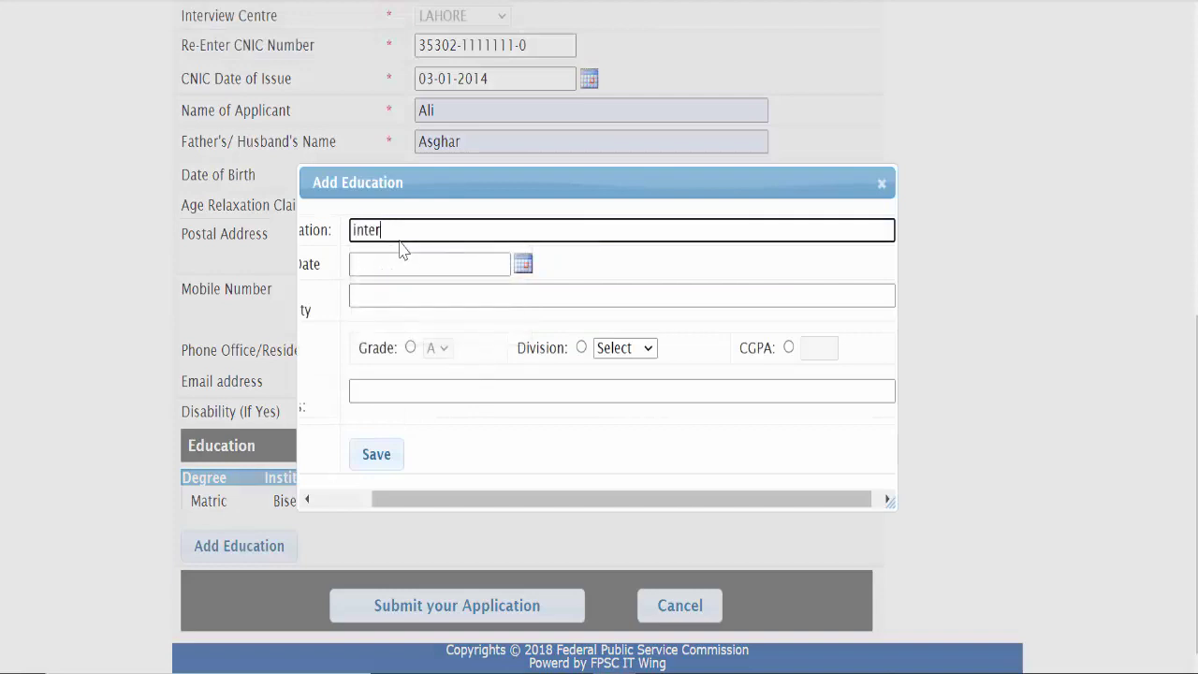
left_click_drag(399, 501, 343, 501)
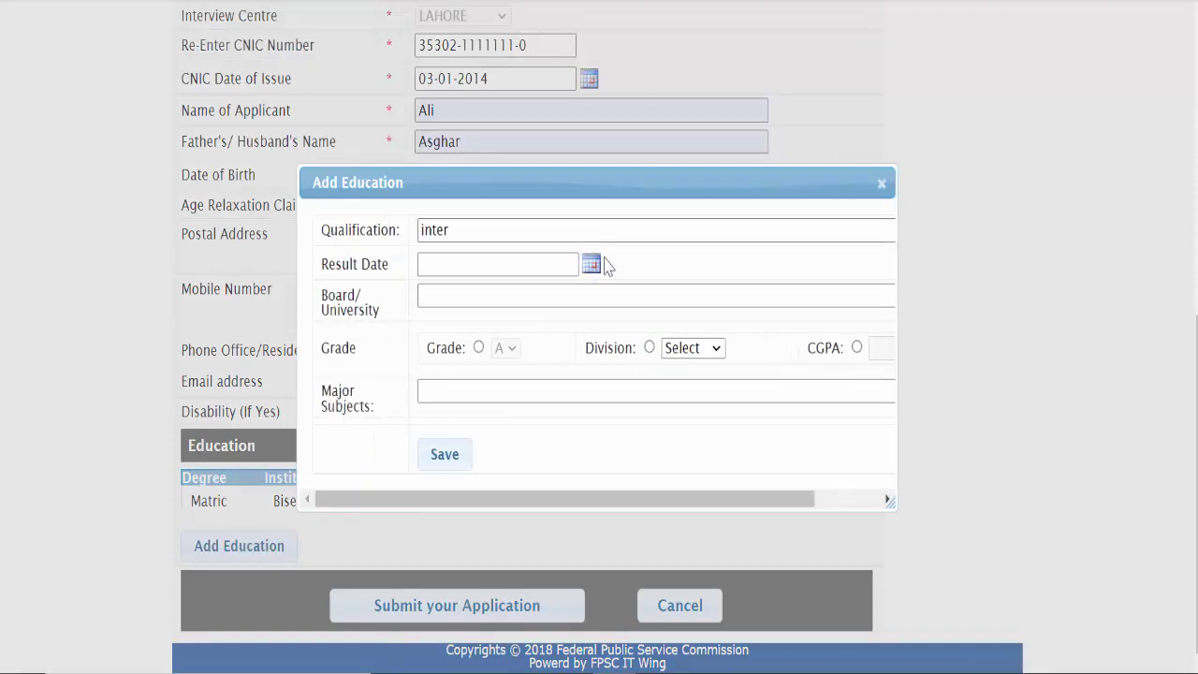
left_click(591, 266)
left_click(587, 295)
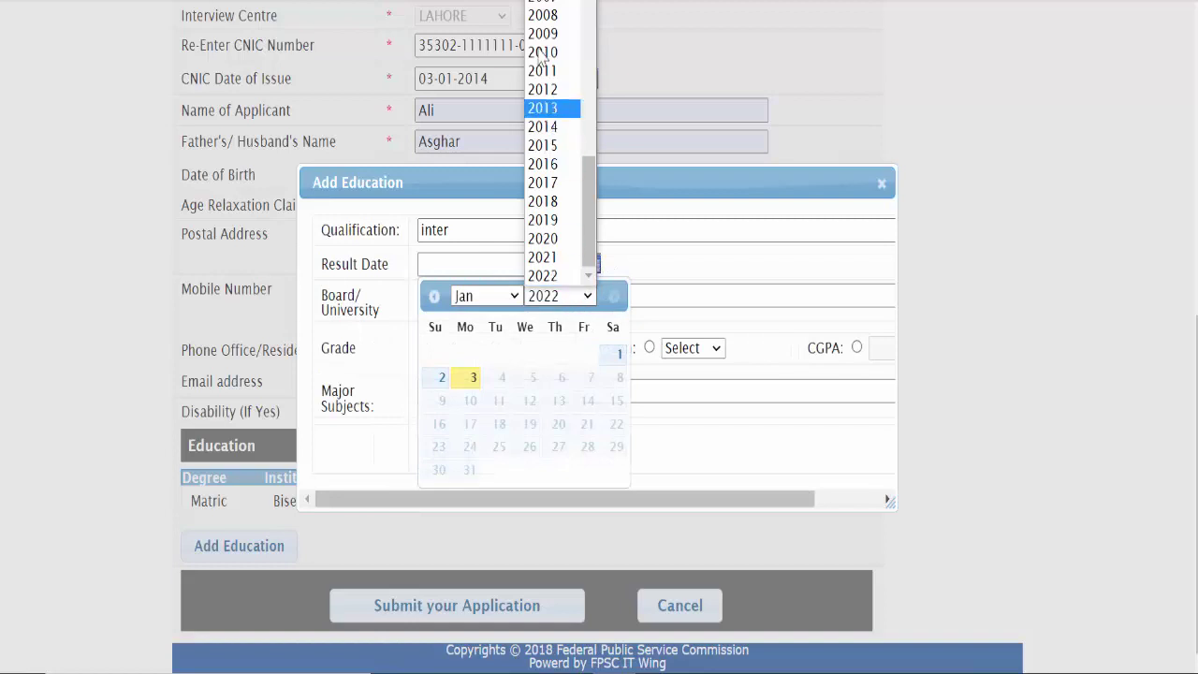
left_click(559, 145)
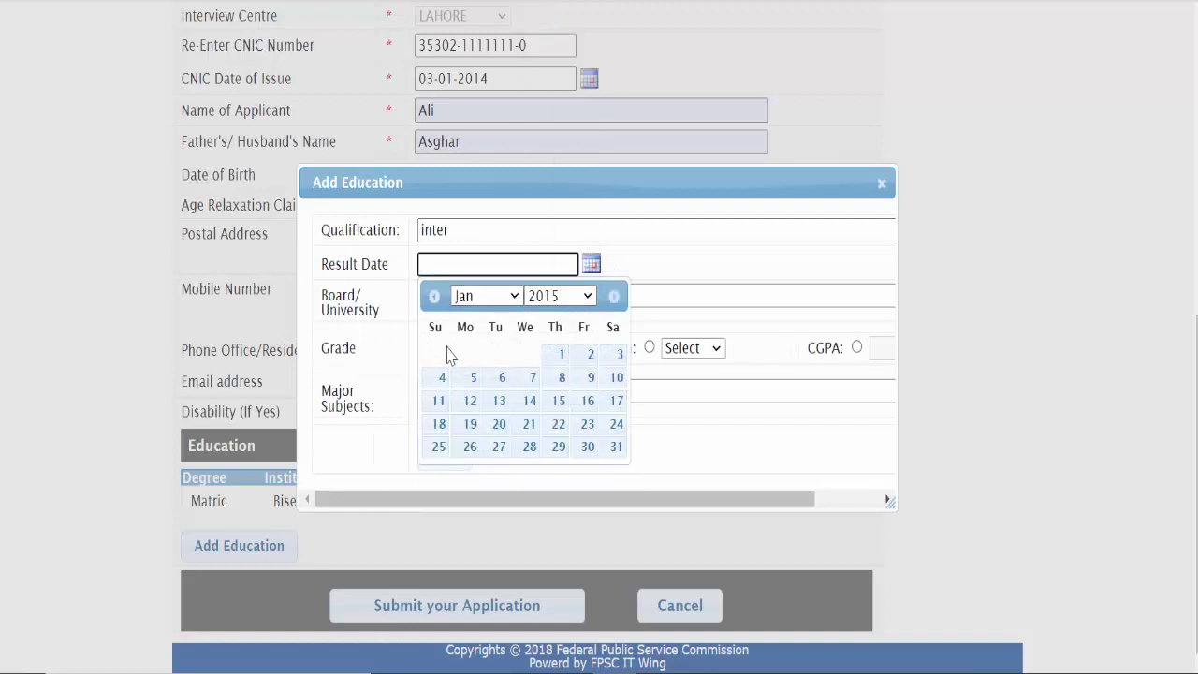
left_click(560, 353)
Step: Choose Bise Lahore, First Division and Science majors, then save the inter row
left_click(465, 306)
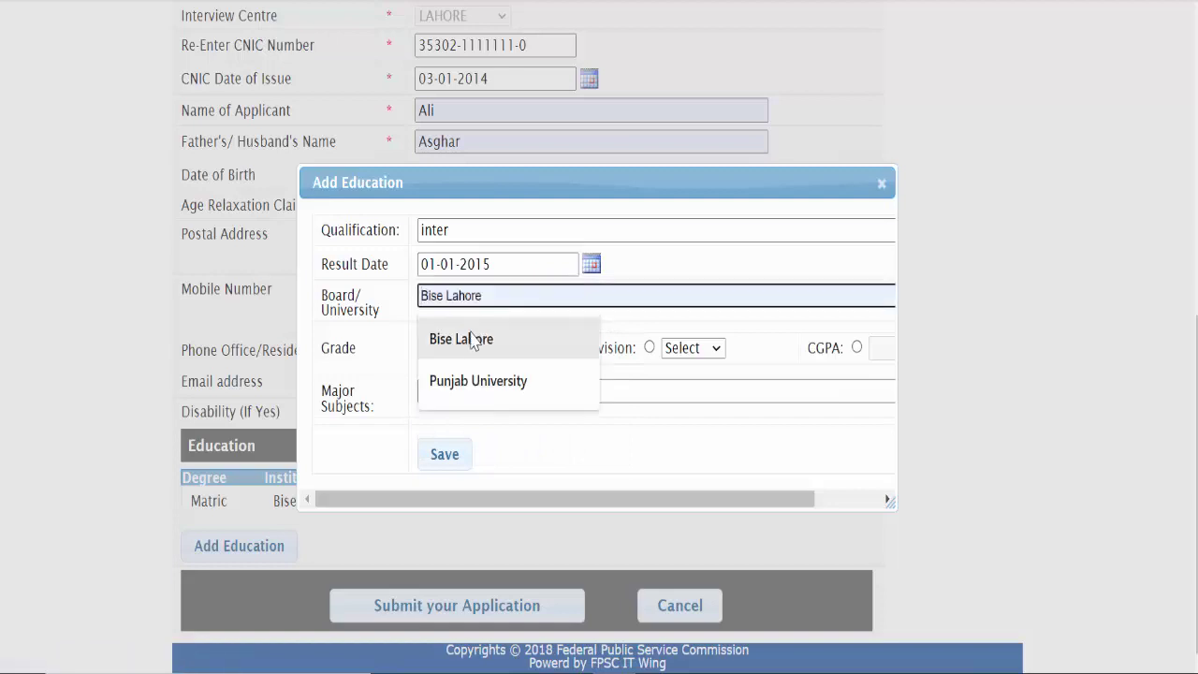
left_click(477, 338)
left_click(649, 347)
left_click(706, 356)
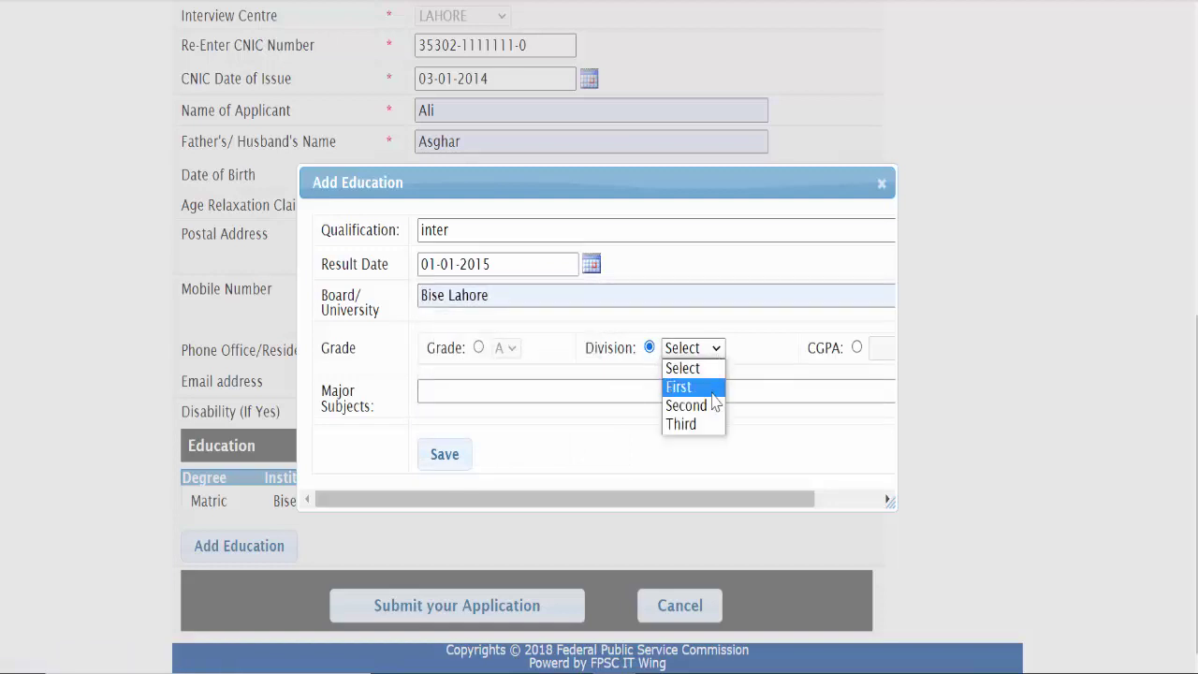
left_click(708, 388)
left_click(499, 397)
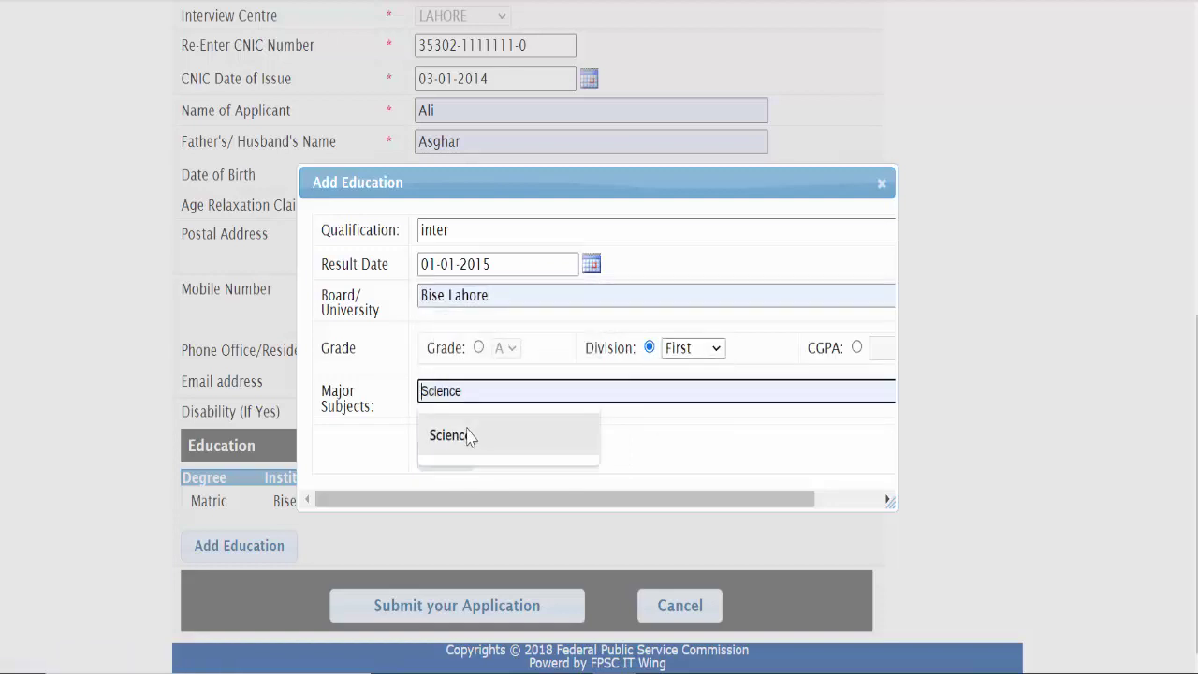
left_click(468, 434)
left_click(459, 451)
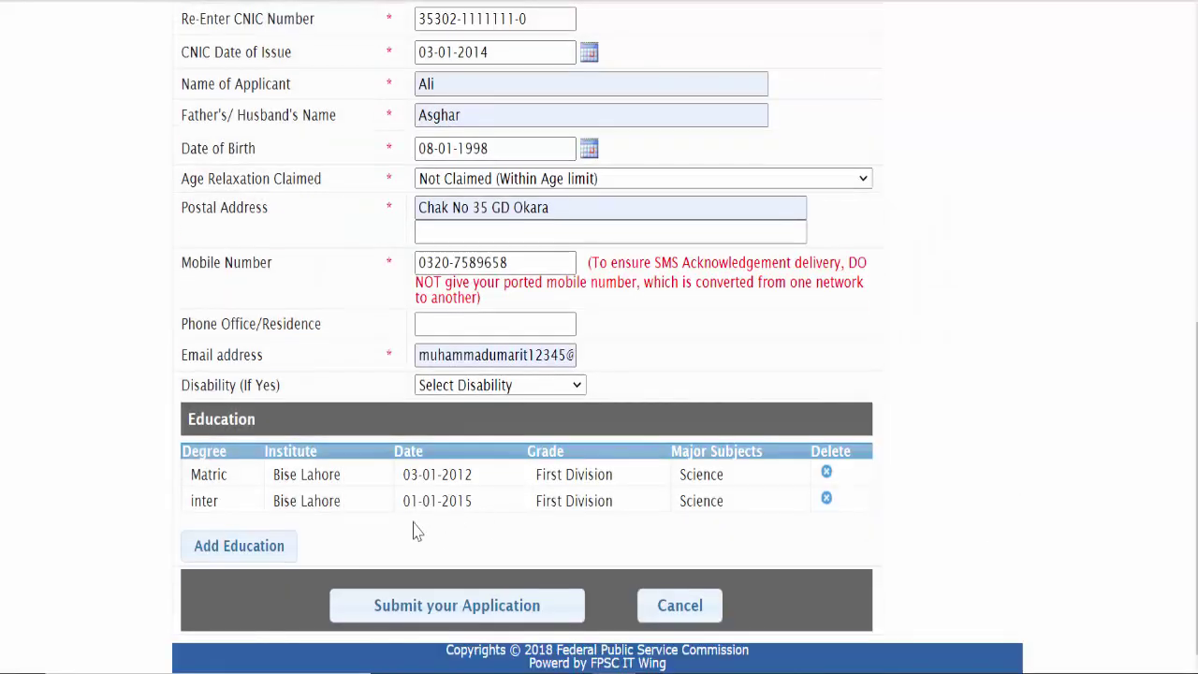
Step: Start a bsc education entry with result date 03-01-2017
left_click(251, 552)
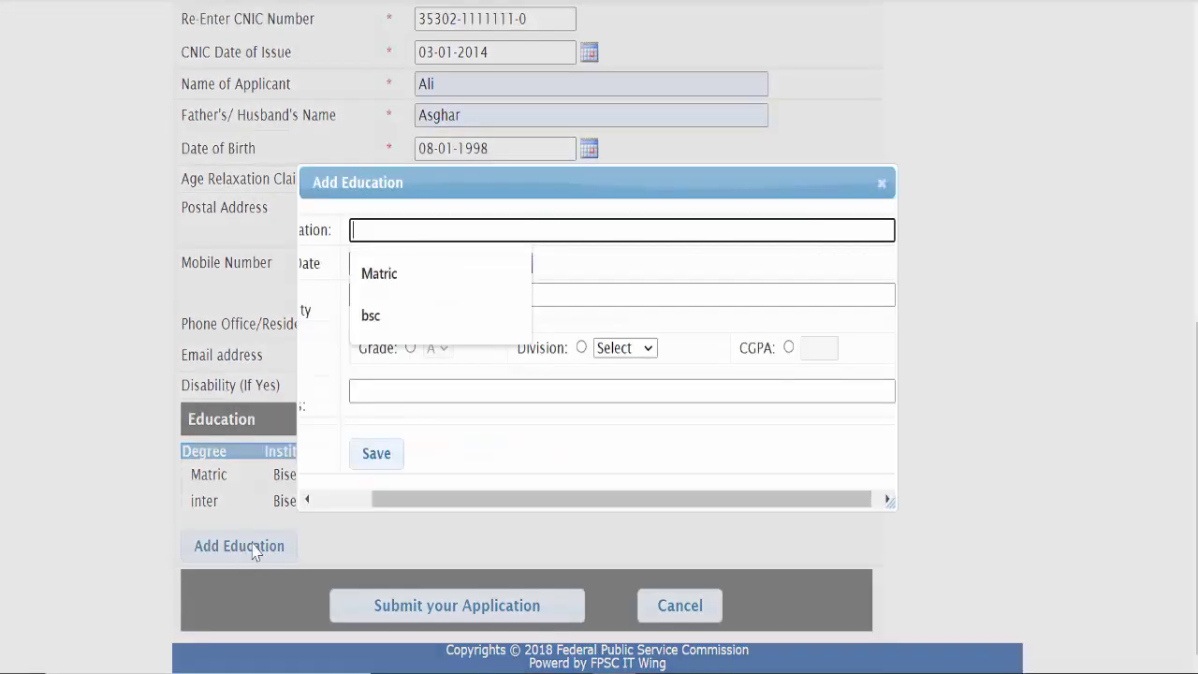
left_click(401, 313)
left_click_drag(425, 504, 296, 488)
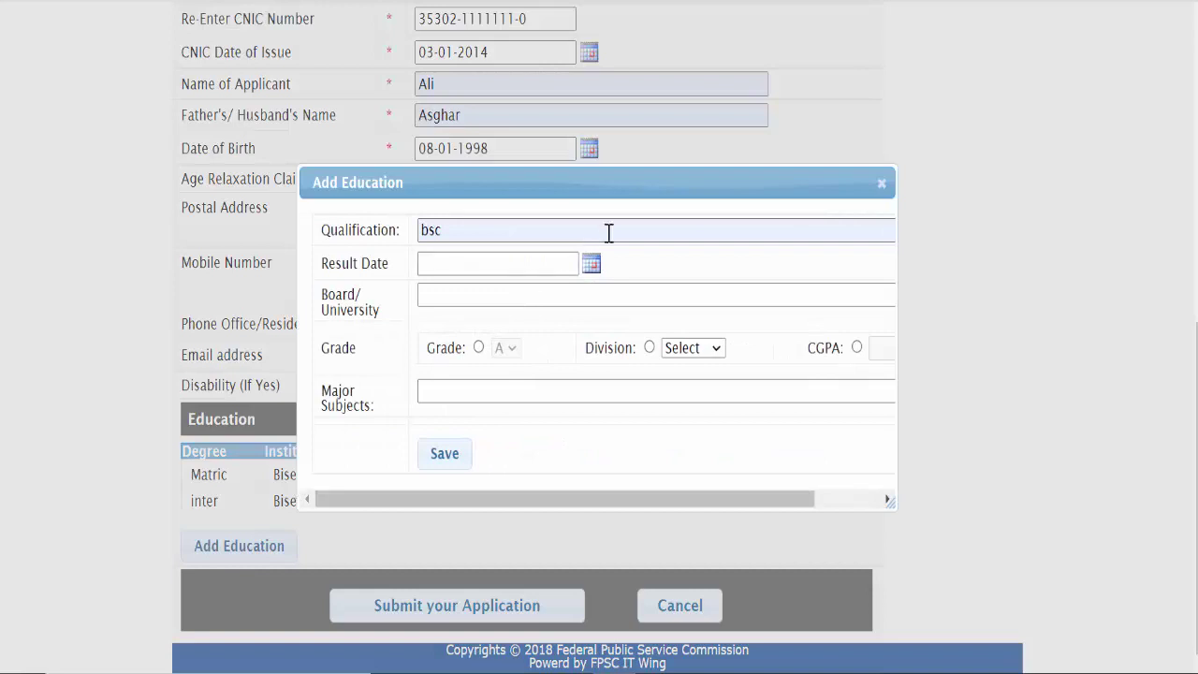
left_click(590, 264)
left_click(588, 296)
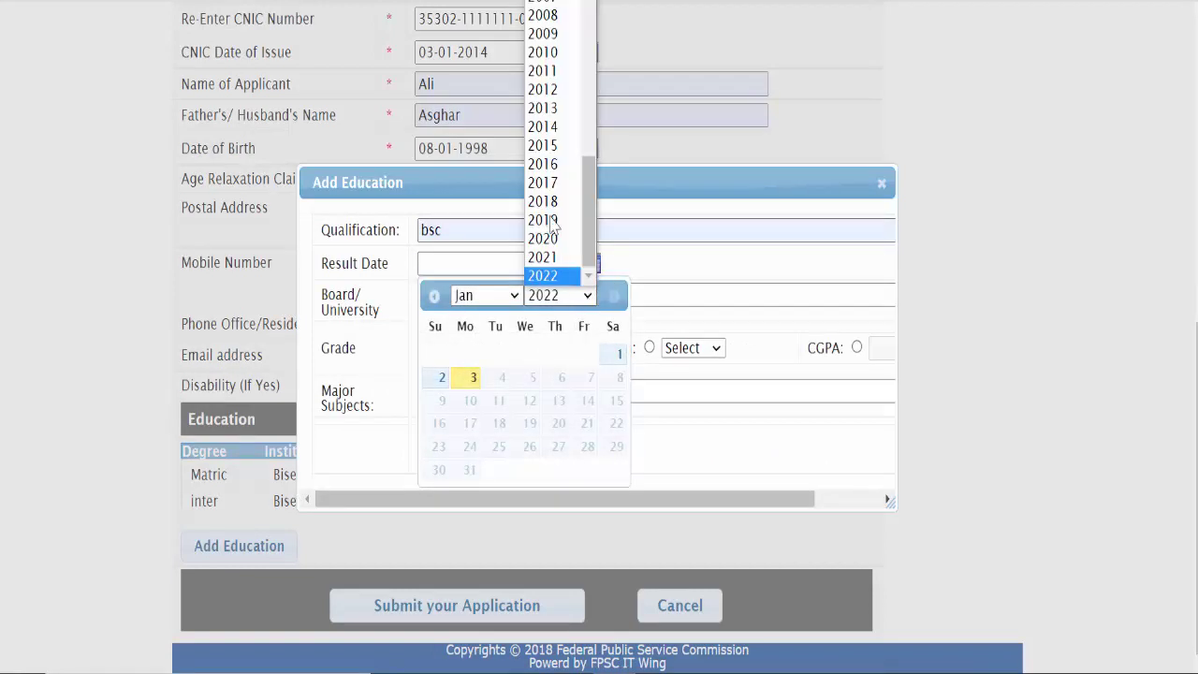
left_click(549, 188)
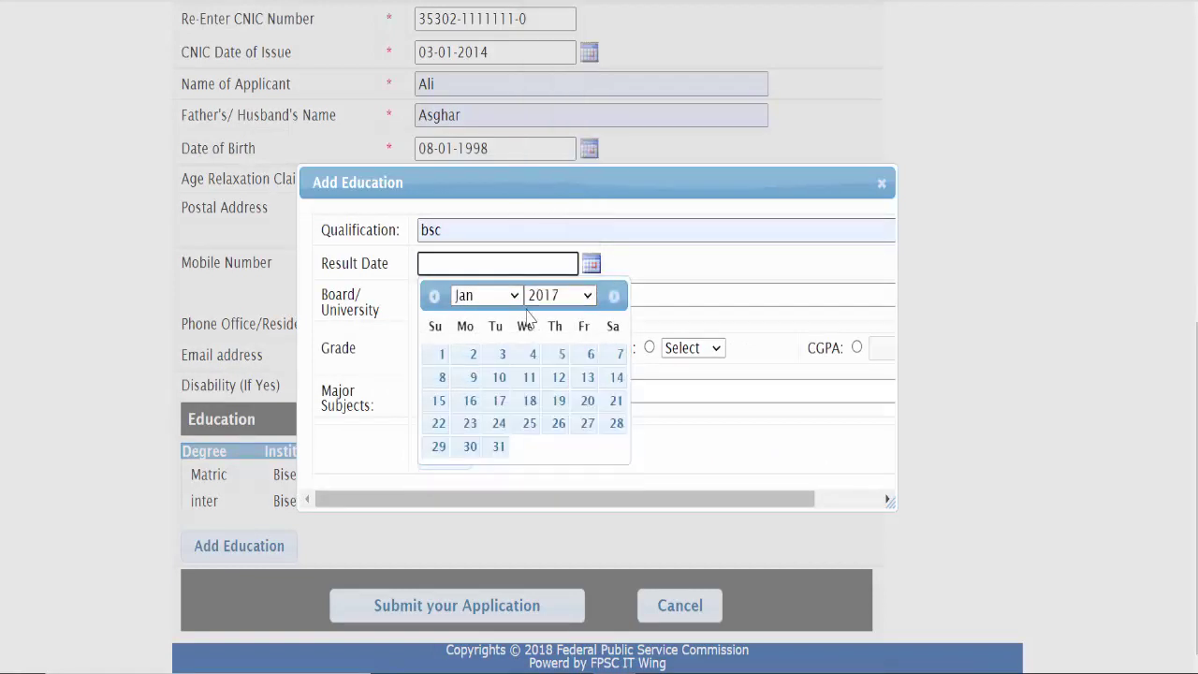
left_click(494, 353)
Step: Choose Punjab University, First Division and Science majors, then save the bsc row
left_click(598, 298)
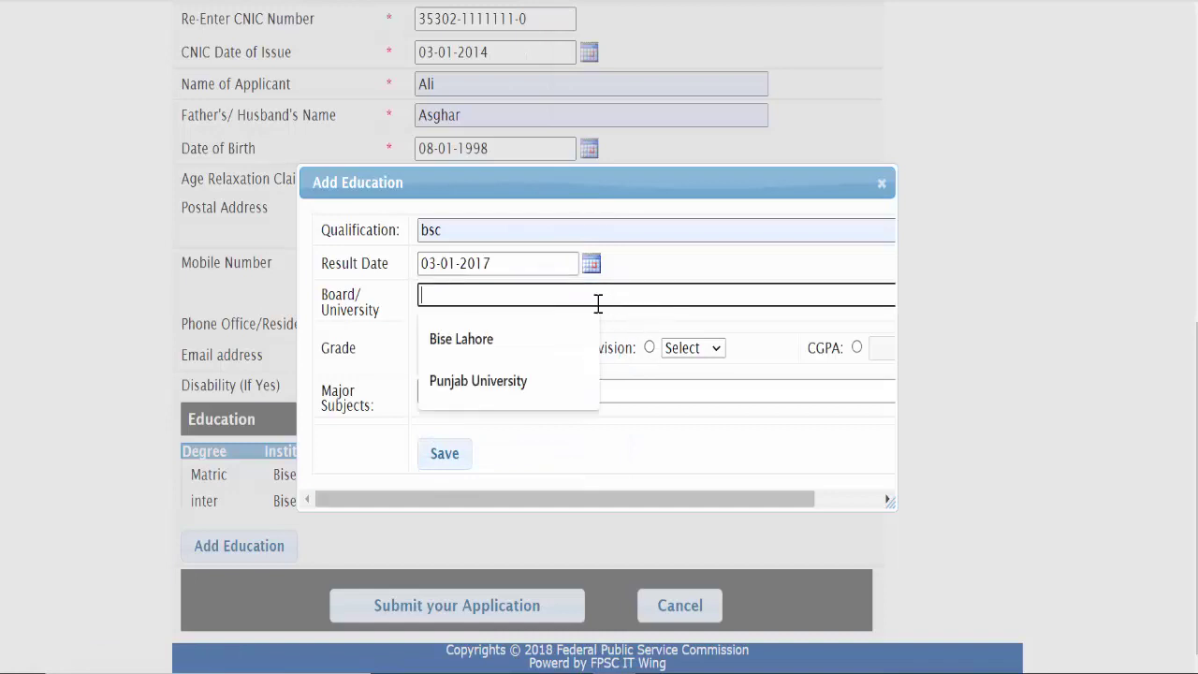
left_click(521, 382)
left_click(650, 348)
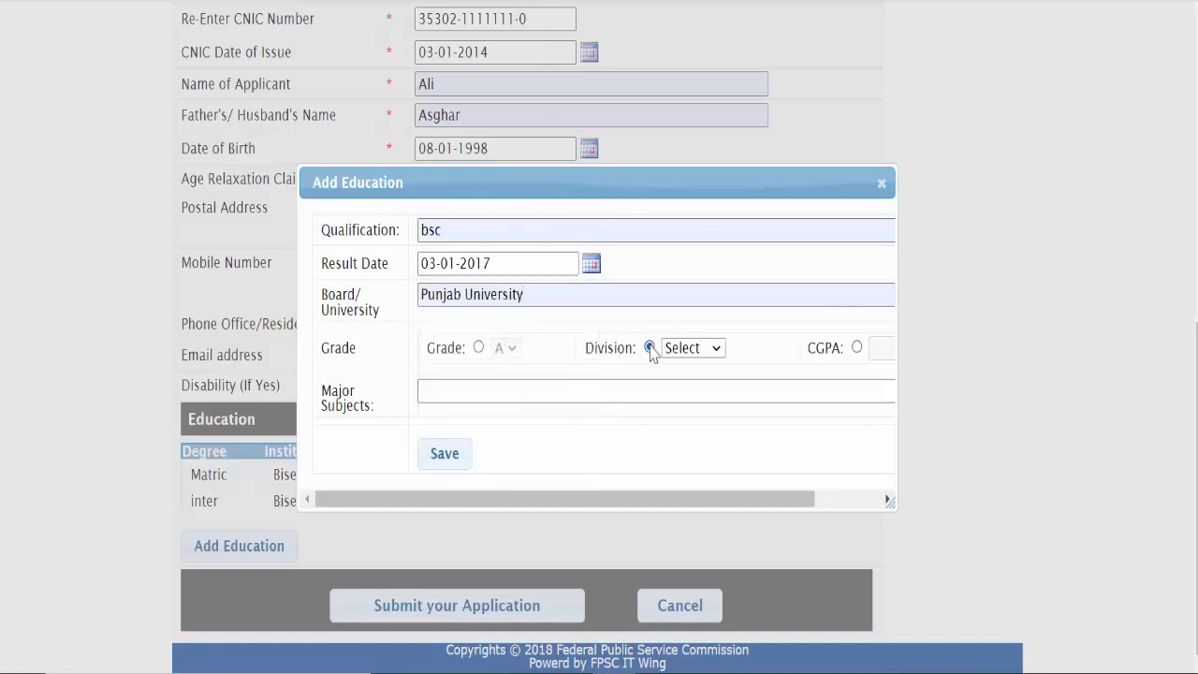
left_click(700, 351)
left_click(679, 386)
left_click(433, 387)
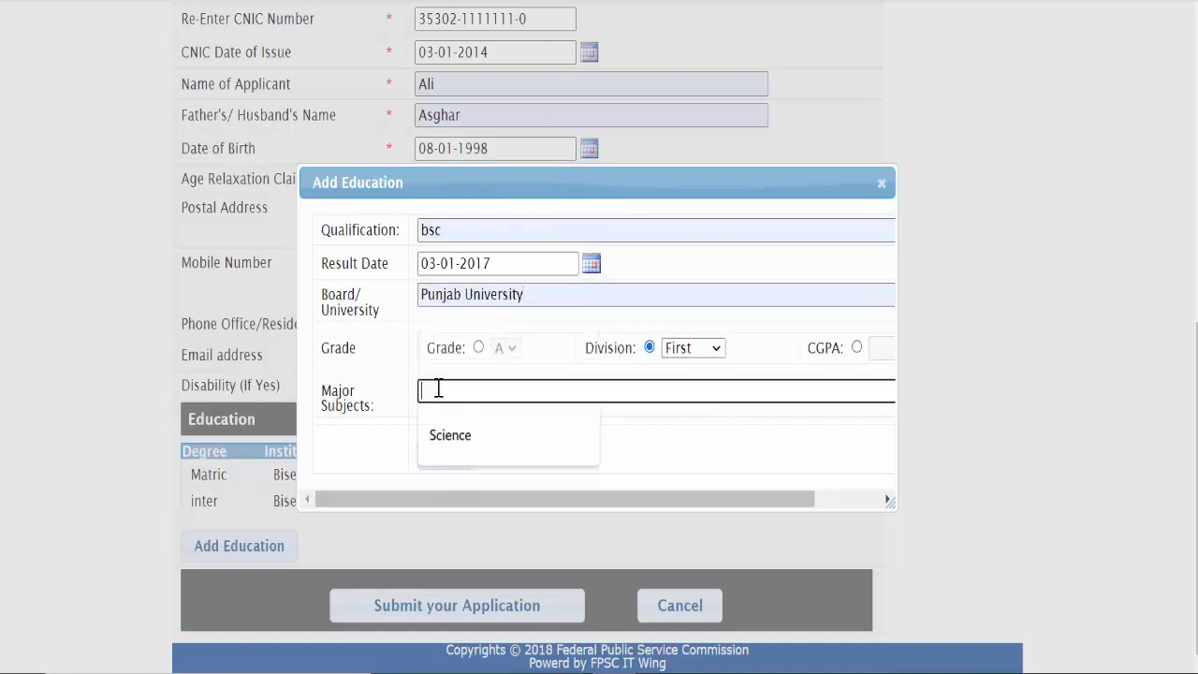
left_click(449, 428)
left_click(445, 454)
scroll(454, 456, "down", 2)
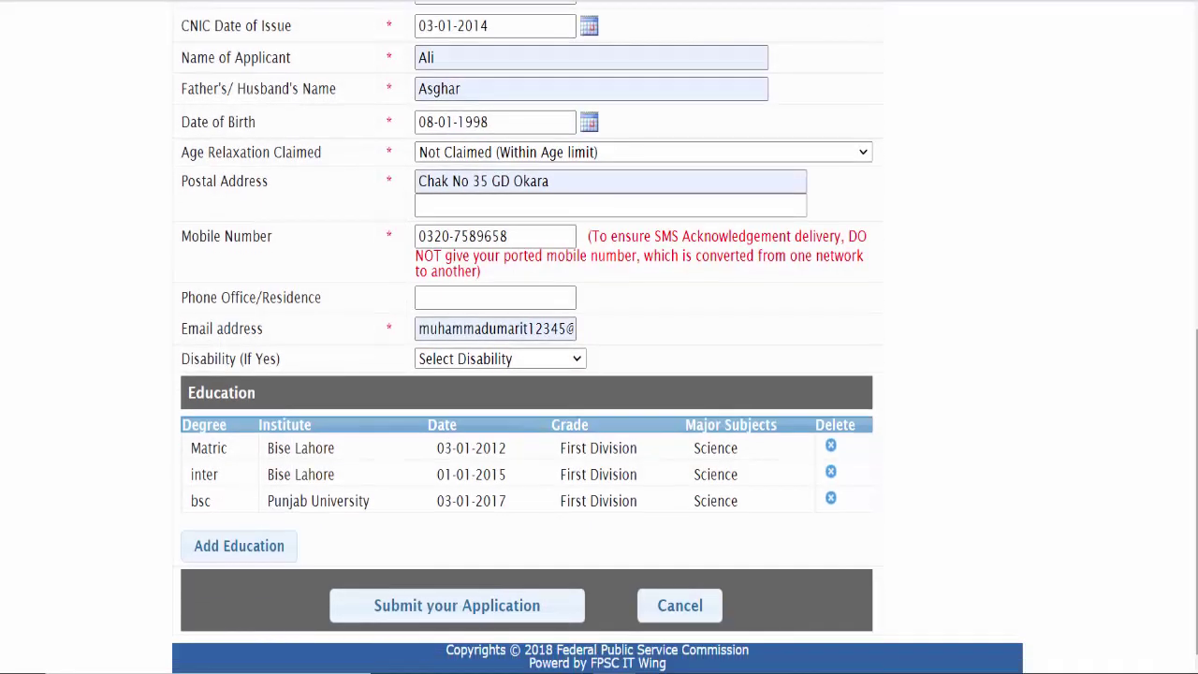
Step: Submit the completed application for the F.4-20/2022-R Appraising/Valuation Officer post
scroll(475, 573, "up", 6)
scroll(475, 573, "down", 6)
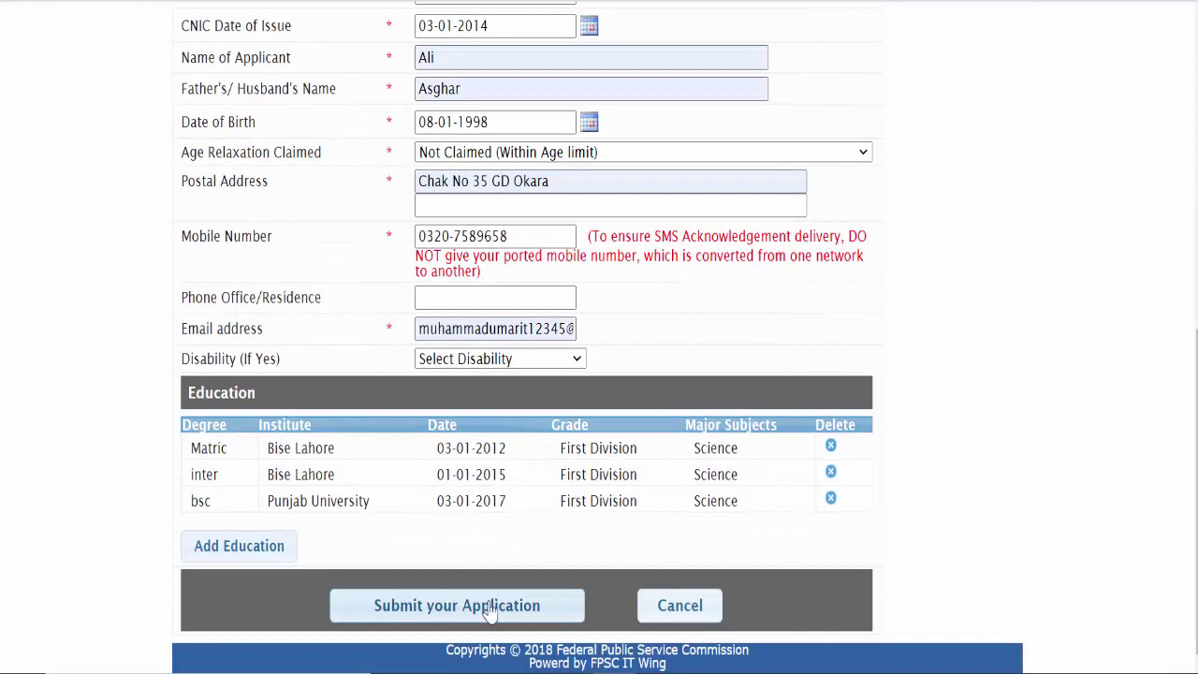
left_click(472, 610)
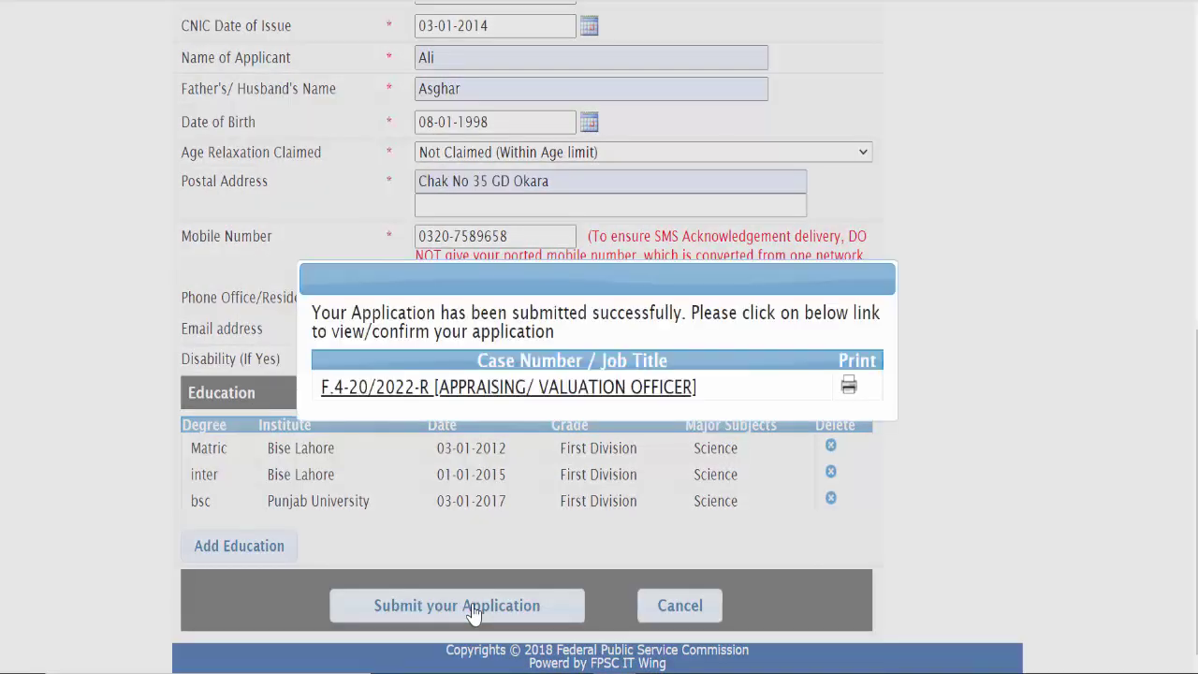
Step: Open the printable application form and scroll through both print-preview pages
left_click(848, 387)
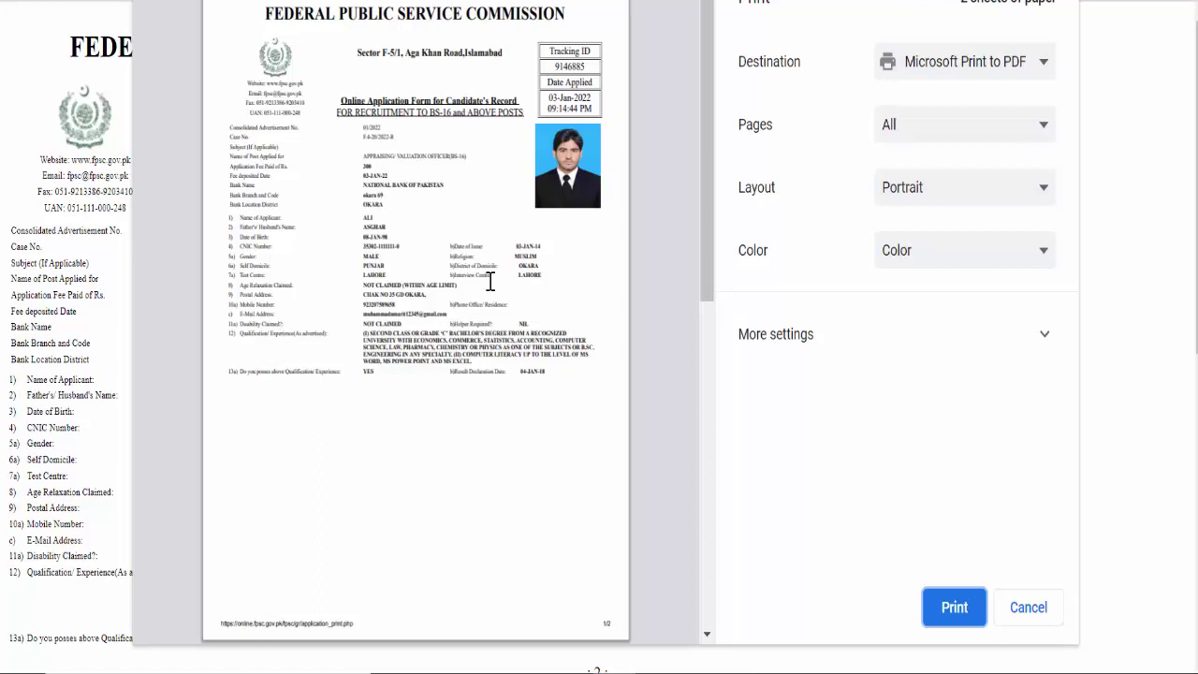
left_click_drag(480, 270, 497, 302)
left_click(510, 290)
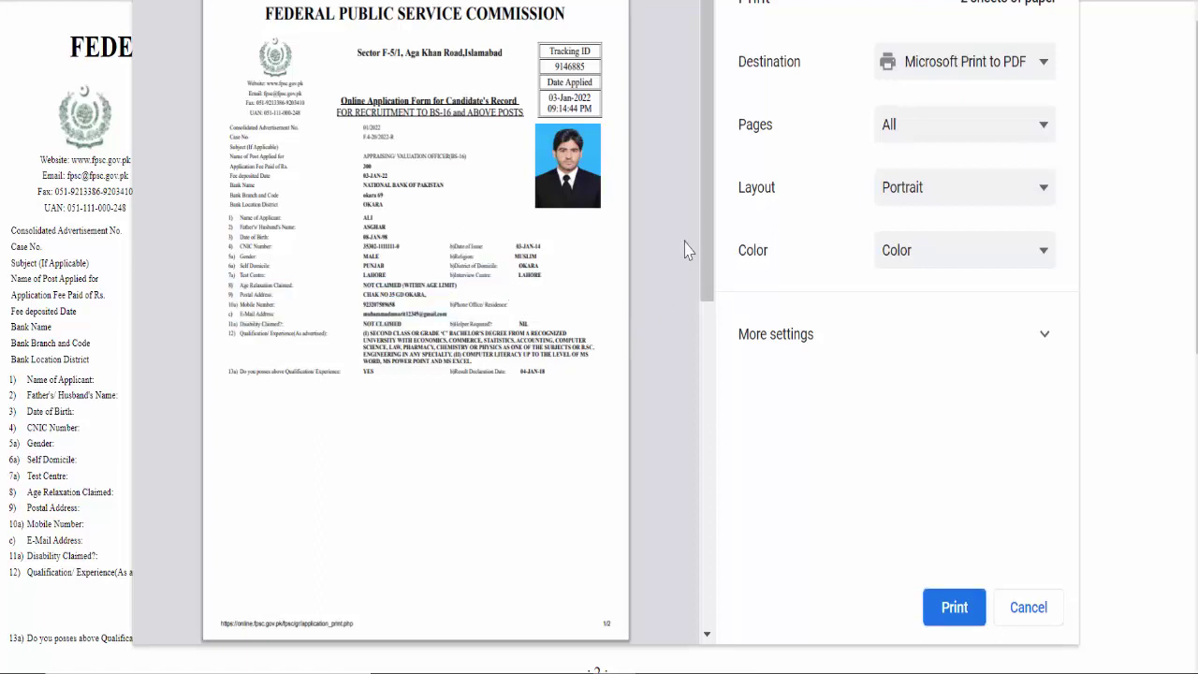
left_click_drag(686, 247, 672, 451)
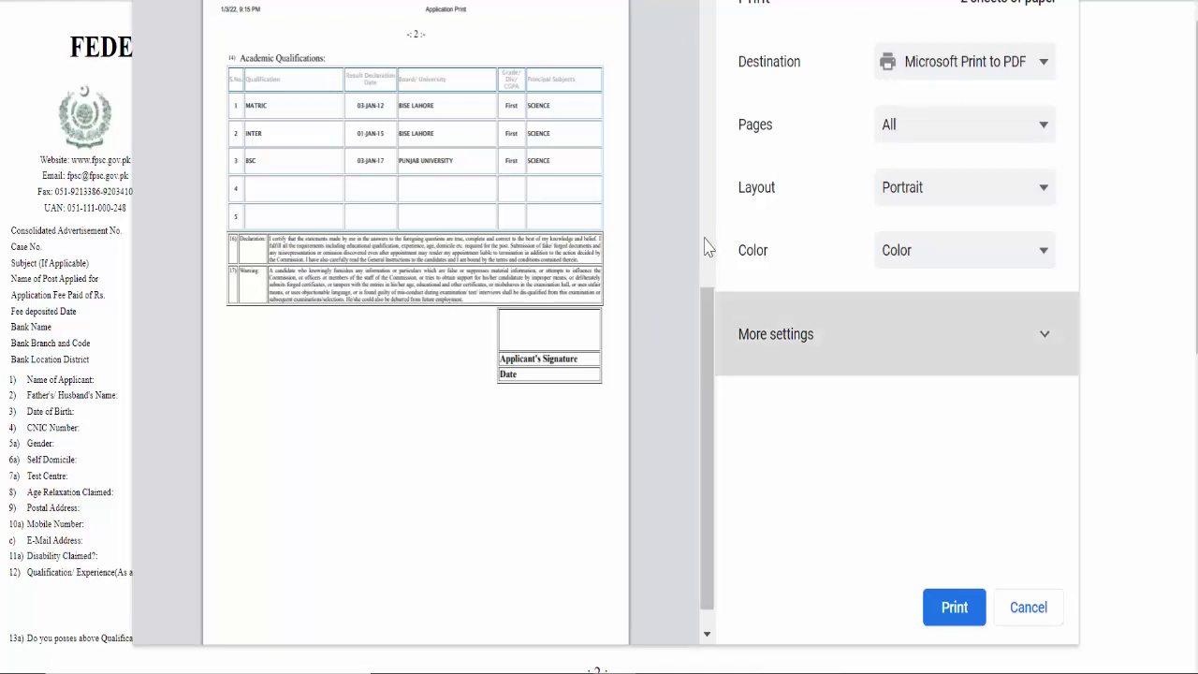
left_click_drag(708, 321, 708, 56)
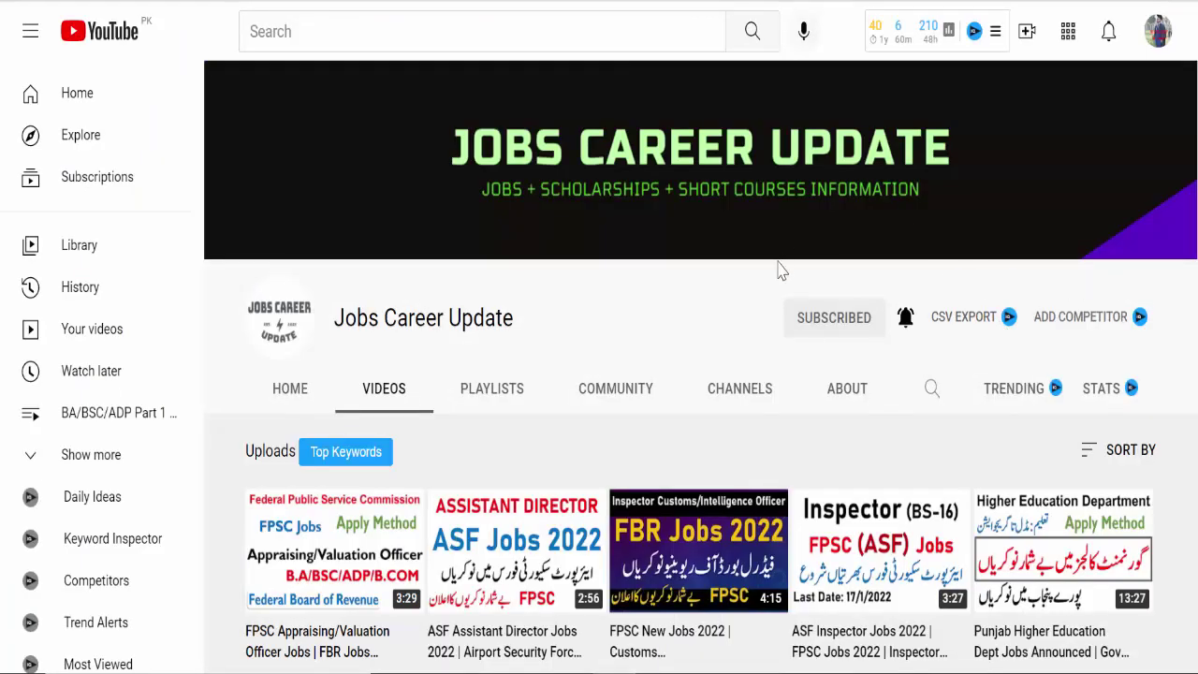
Step: Highlight the Jobs Career Update channel name on its YouTube videos page
left_click_drag(516, 315, 329, 332)
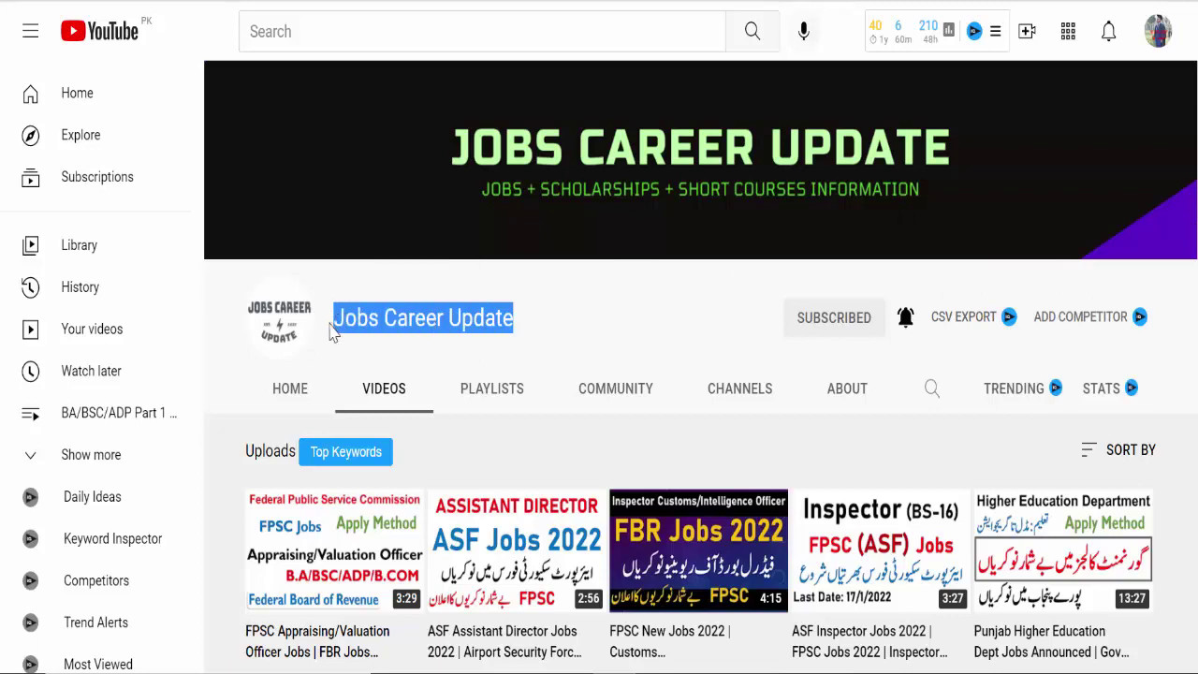